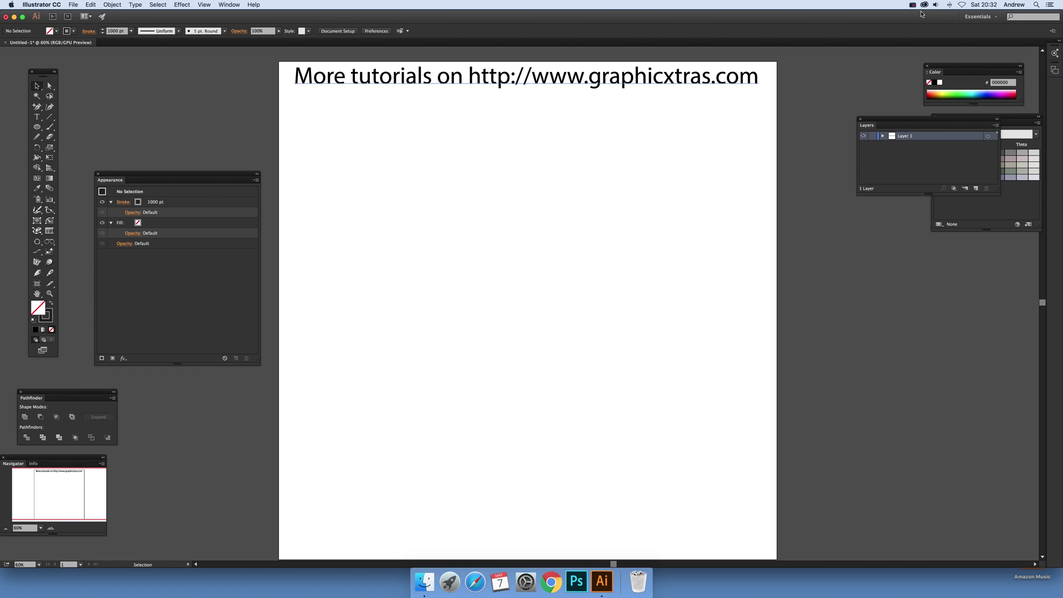
- Draw a horizontal line across the artboard and give it a 1000 pt stroke weight
{"action": "left_click", "coordinate": [49, 117]}
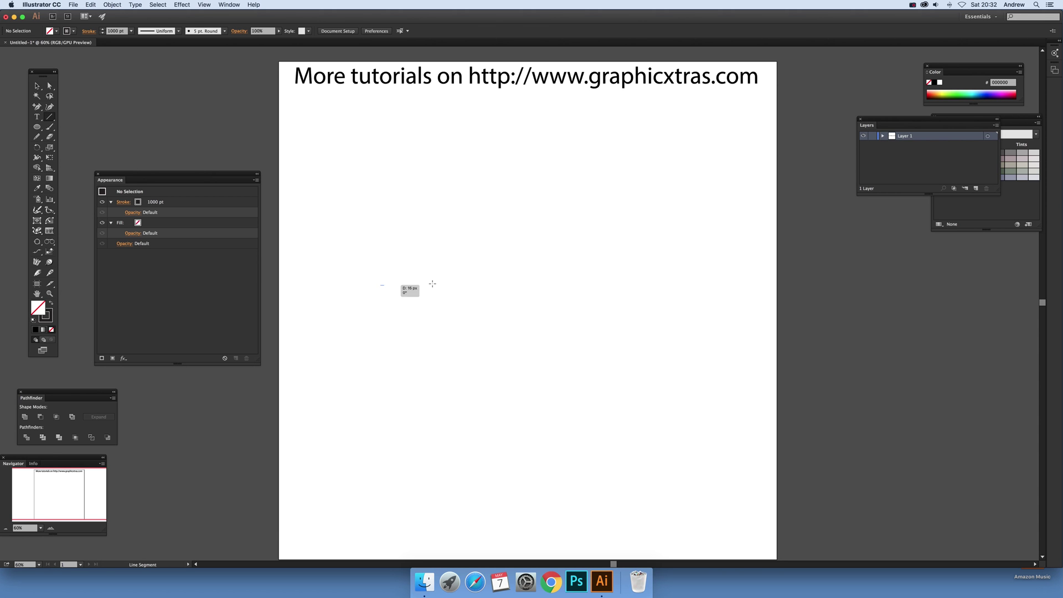
{"action": "mouse_move", "coordinate": [380, 285]}
{"action": "left_mouse_down"}
{"action": "mouse_move", "coordinate": [669, 285]}
{"action": "mouse_move", "coordinate": [628, 286]}
{"action": "left_mouse_up"}
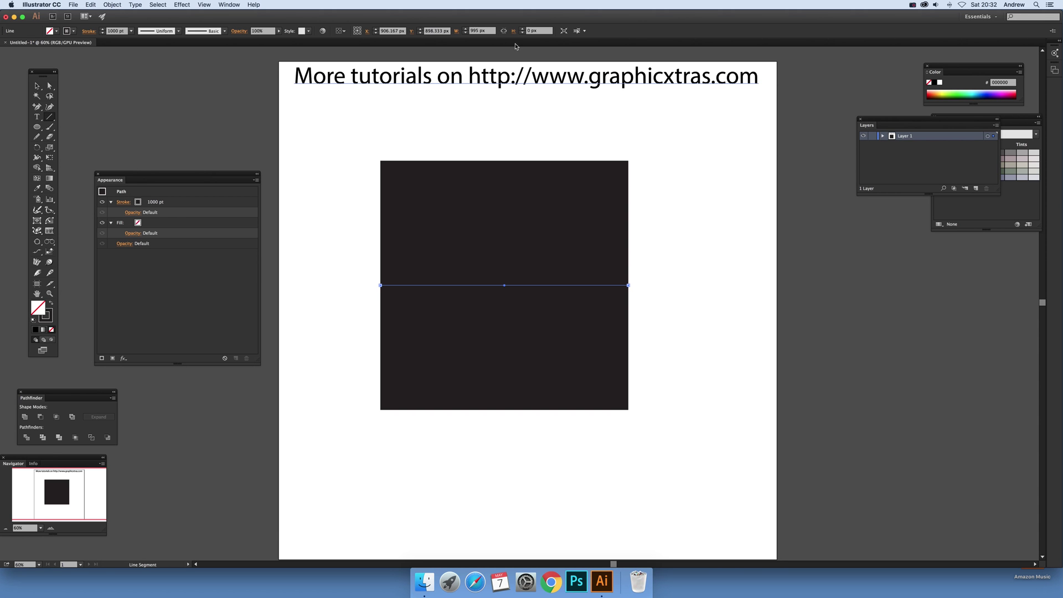
{"action": "left_click", "coordinate": [124, 31]}
{"action": "double_click", "coordinate": [124, 31]}
{"action": "type", "text": "1000"}
{"action": "key", "text": "Tab"}
- Set the line's width to 1000 px so the stroke forms a square
{"action": "left_click", "coordinate": [489, 30]}
{"action": "type", "text": "1000"}
{"action": "key", "text": "Return"}
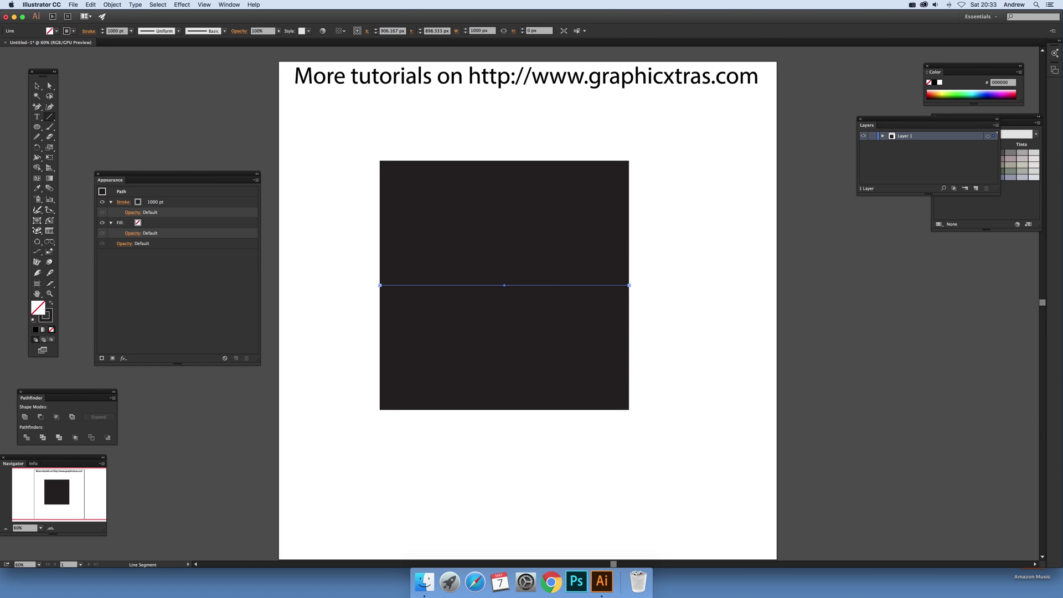
- Make the stroke a dashed line with a 4 pt first gap and an 18 pt second dash
{"action": "left_click", "coordinate": [87, 32]}
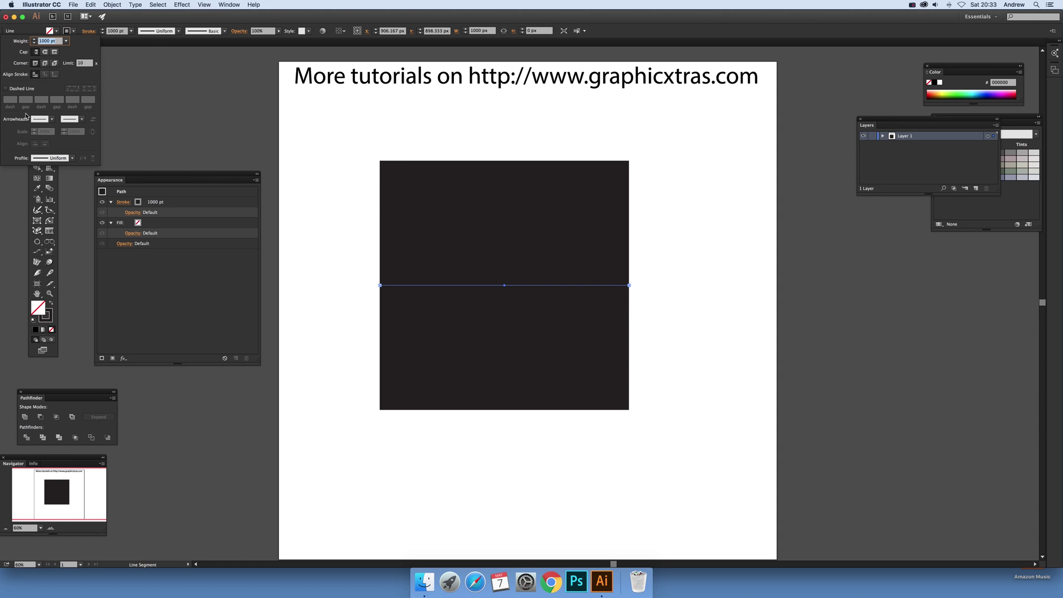
{"action": "left_click", "coordinate": [6, 89]}
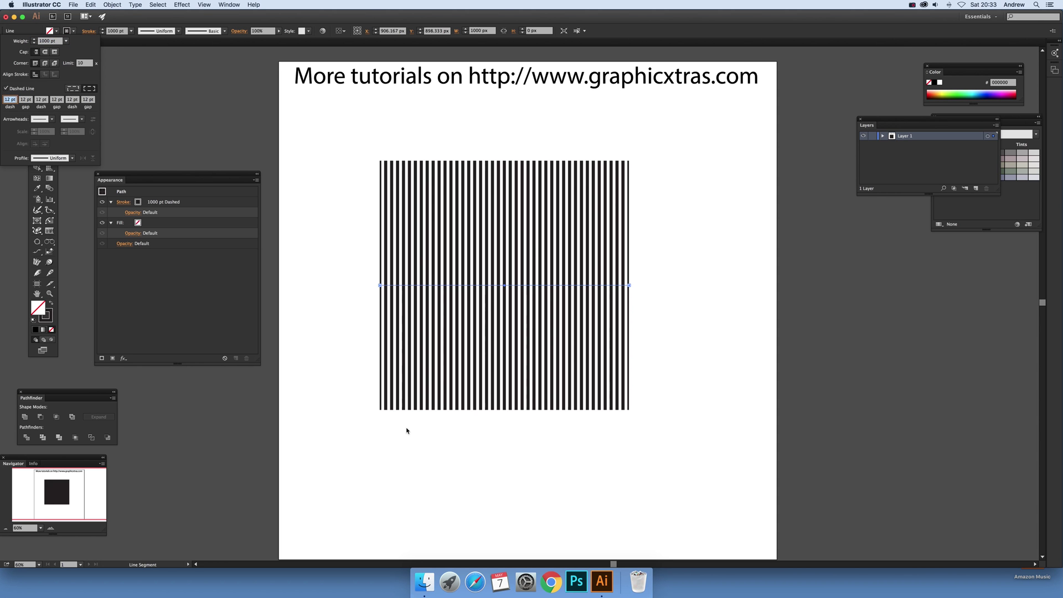
{"action": "left_click", "coordinate": [31, 99]}
{"action": "type", "text": "4"}
{"action": "key", "text": "Tab"}
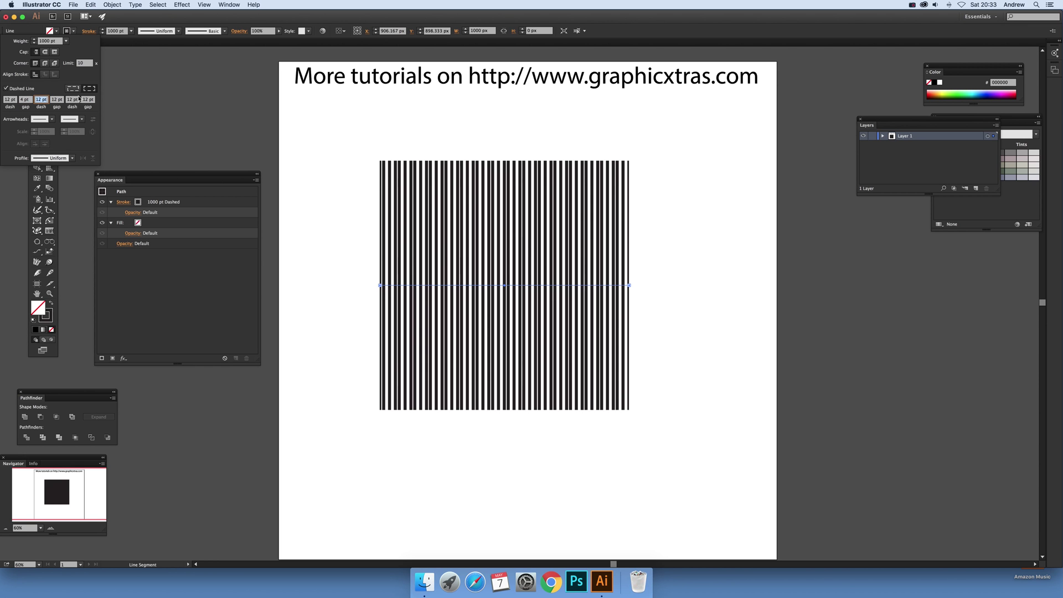
{"action": "type", "text": "18"}
{"action": "key", "text": "Tab"}
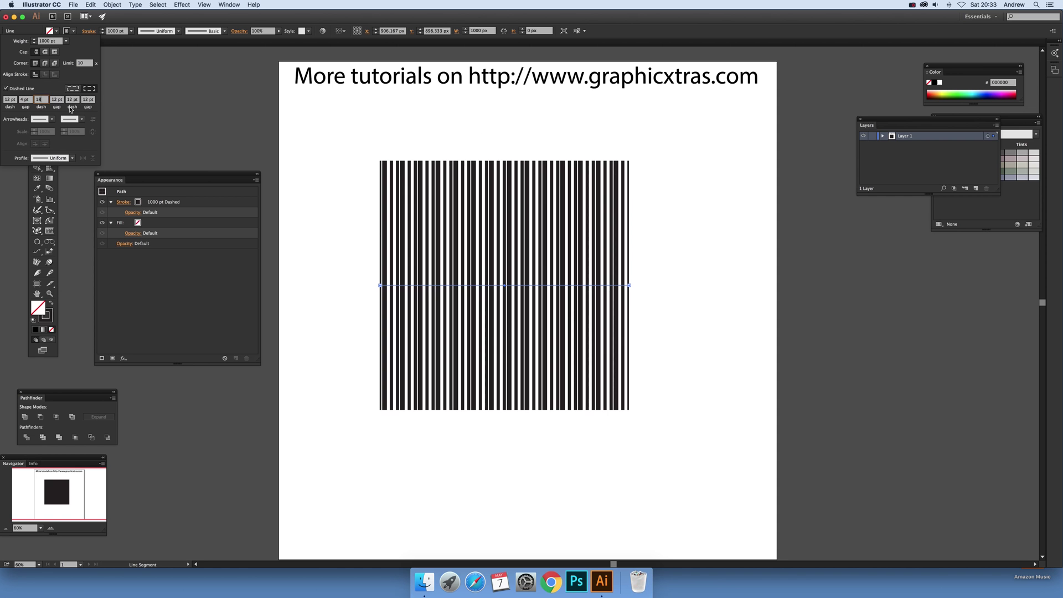
- Nudge the striped line and rotate a copy of it upright by 90°
{"action": "left_click", "coordinate": [163, 16]}
{"action": "left_click", "coordinate": [37, 85]}
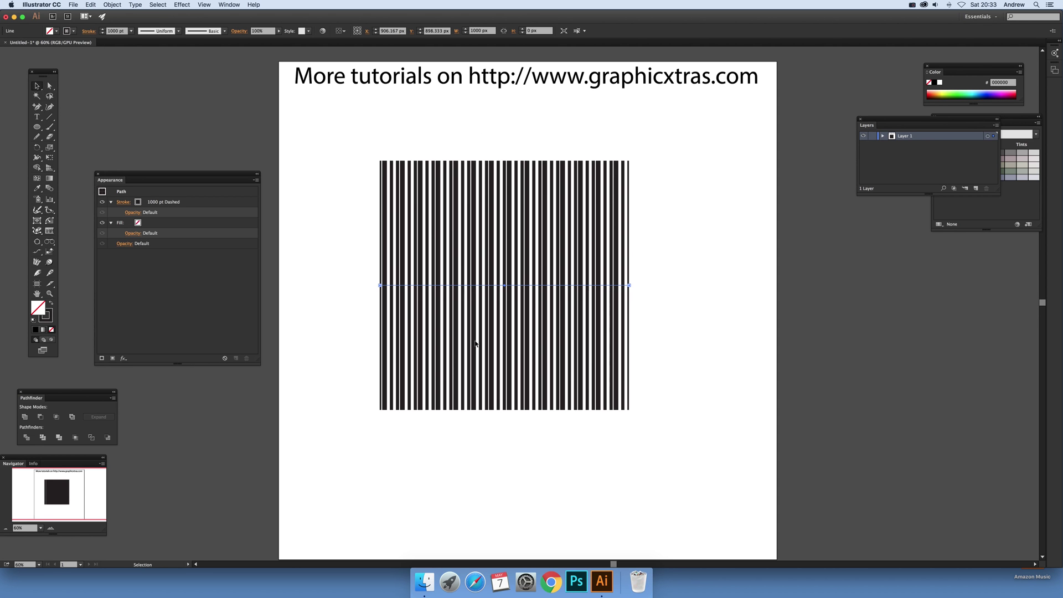
{"action": "left_click_drag", "start_coordinate": [472, 285], "coordinate": [471, 319]}
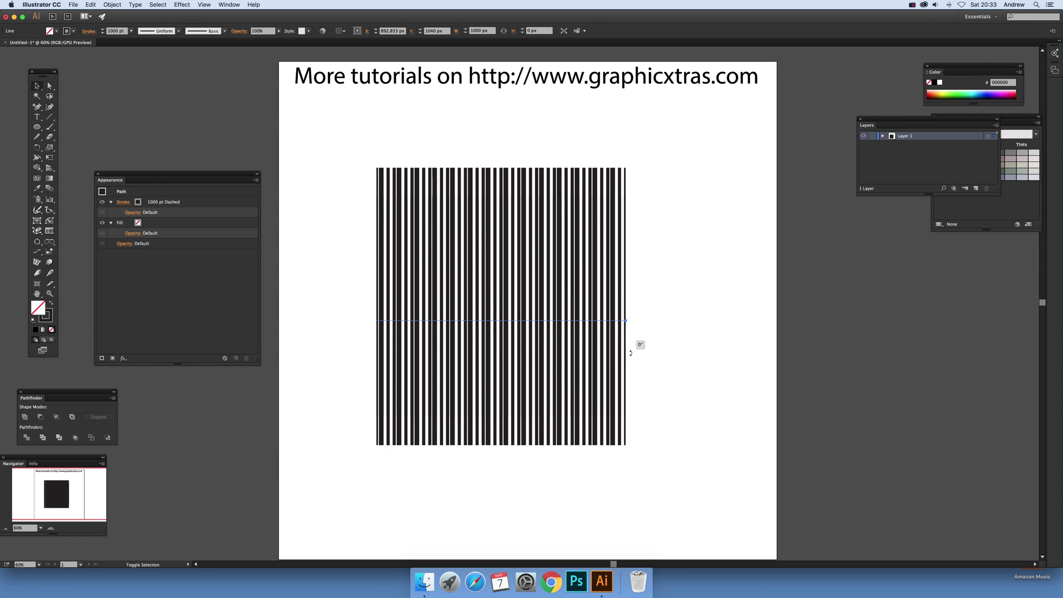
{"action": "left_click_drag", "start_coordinate": [636, 344], "coordinate": [519, 443]}
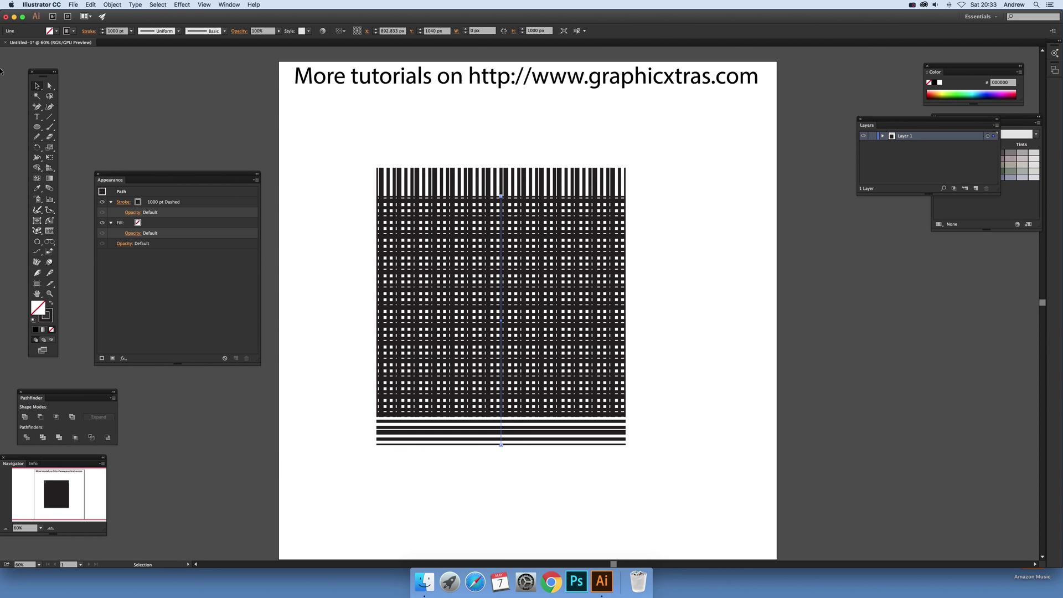
- Select both striped lines and align their vertical centres
{"action": "left_click", "coordinate": [38, 85]}
{"action": "left_click_drag", "start_coordinate": [331, 131], "coordinate": [704, 457]}
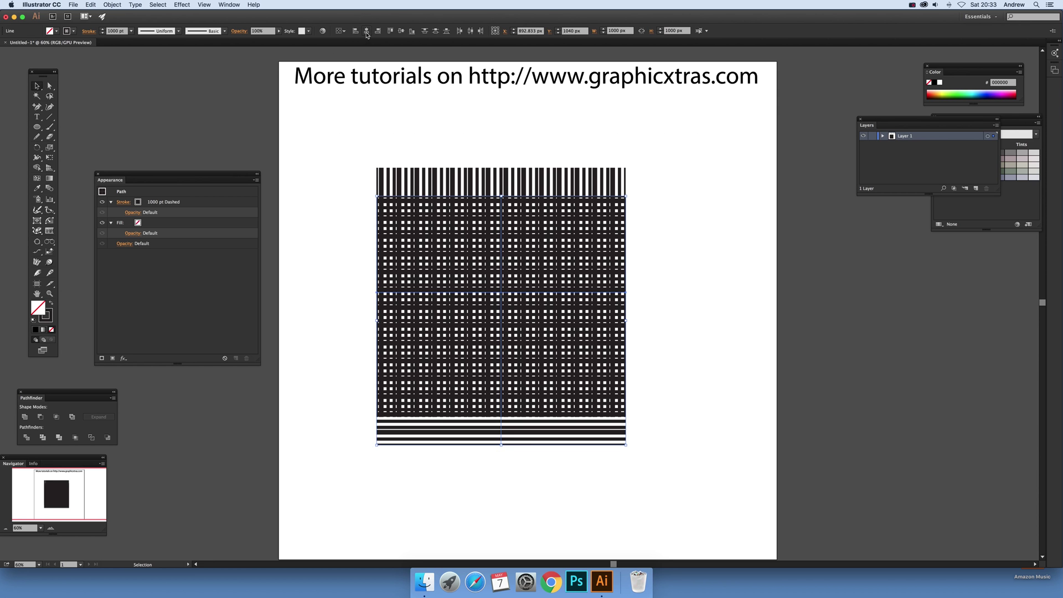
{"action": "left_click", "coordinate": [402, 31]}
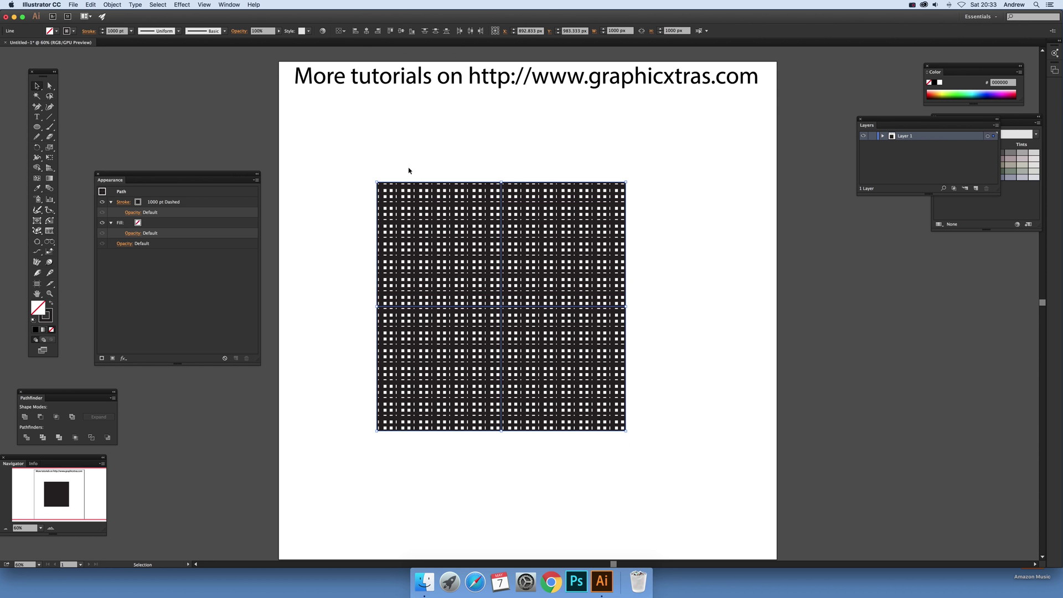
{"action": "left_click", "coordinate": [363, 170]}
{"action": "left_click_drag", "start_coordinate": [356, 160], "coordinate": [672, 469]}
{"action": "left_click_drag", "start_coordinate": [625, 431], "coordinate": [718, 506]}
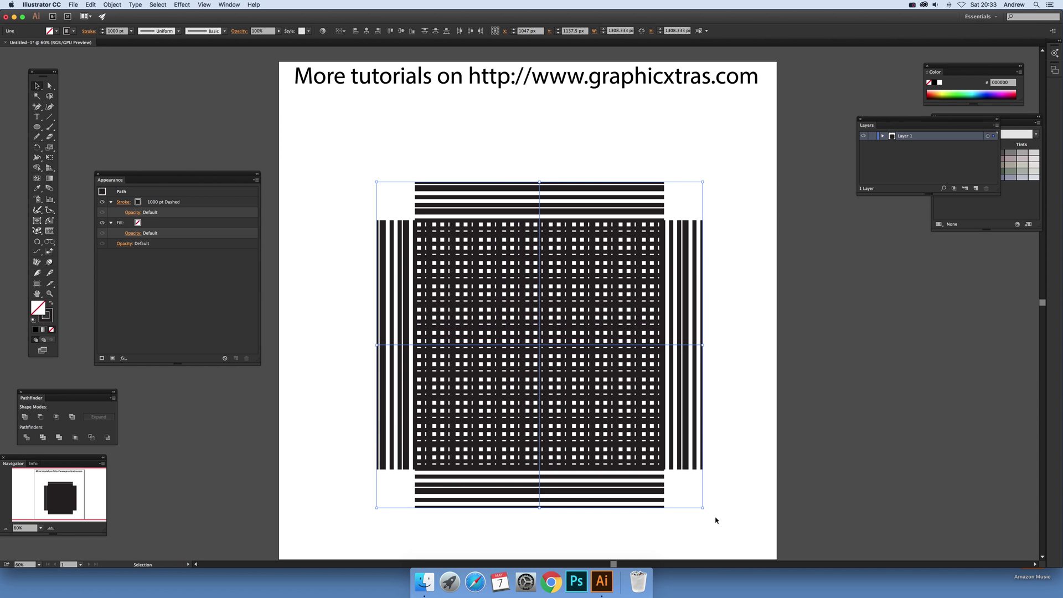
{"action": "key", "text": "a"}
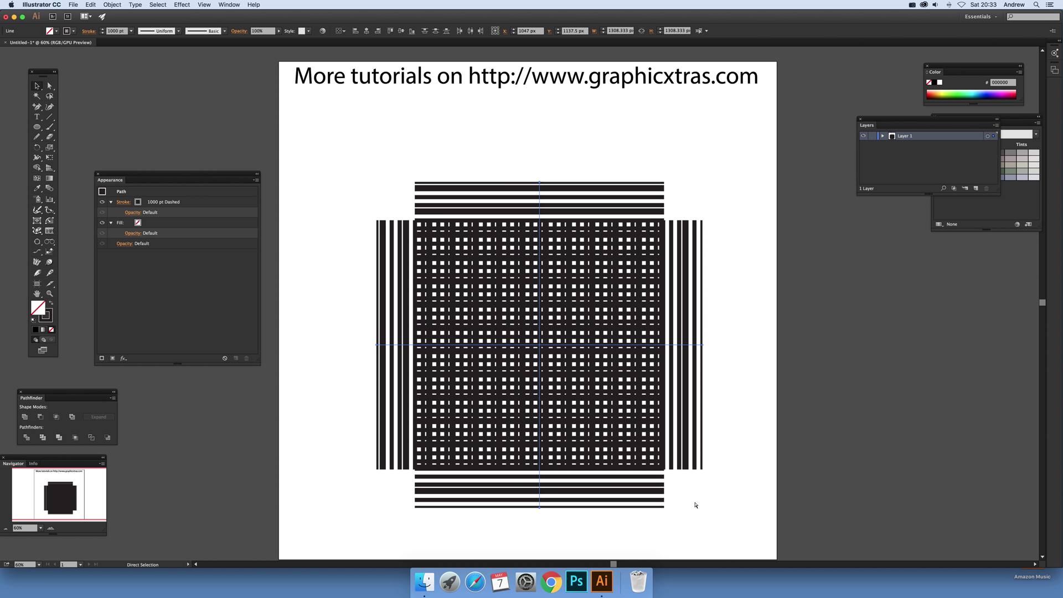
{"action": "key", "text": "super+z"}
{"action": "key", "text": "v"}
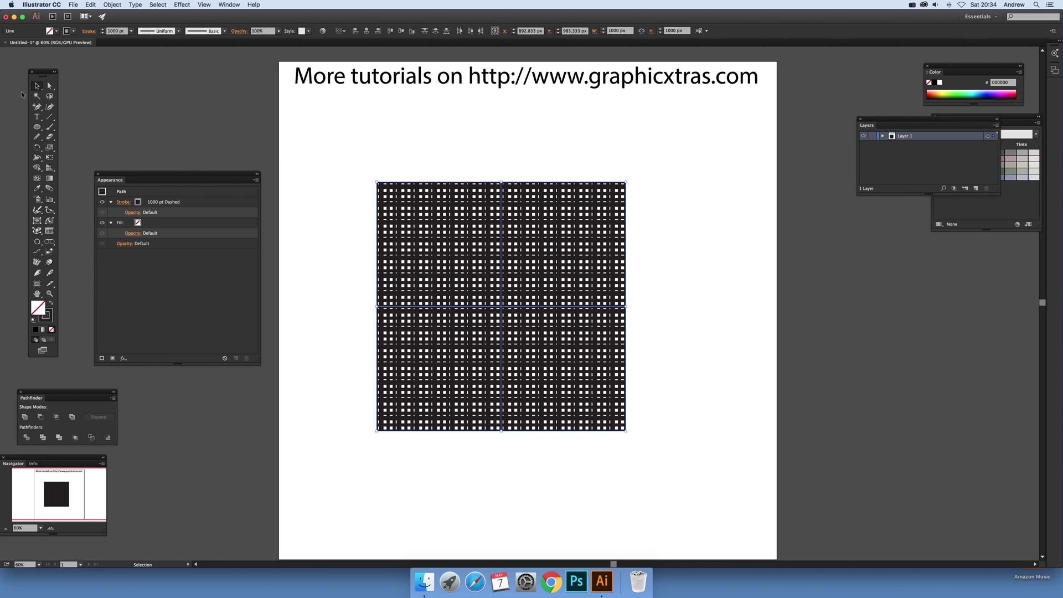
- Give the grid's dashed stroke a 40 pt first dash and 5 pt first gap
{"action": "left_click", "coordinate": [123, 202]}
{"action": "left_click", "coordinate": [40, 272]}
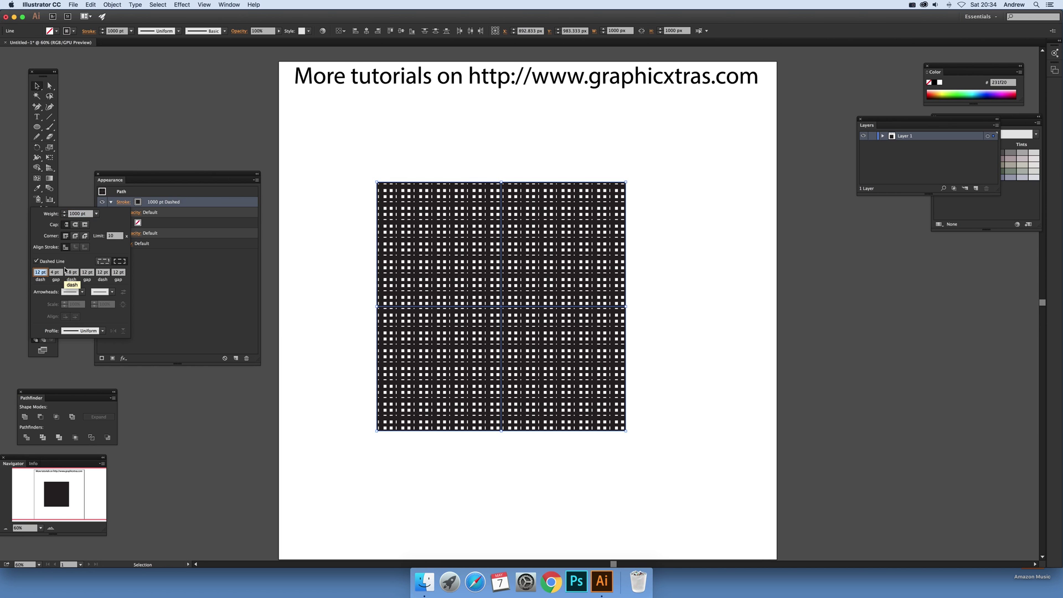
{"action": "type", "text": "40"}
{"action": "key", "text": "Tab"}
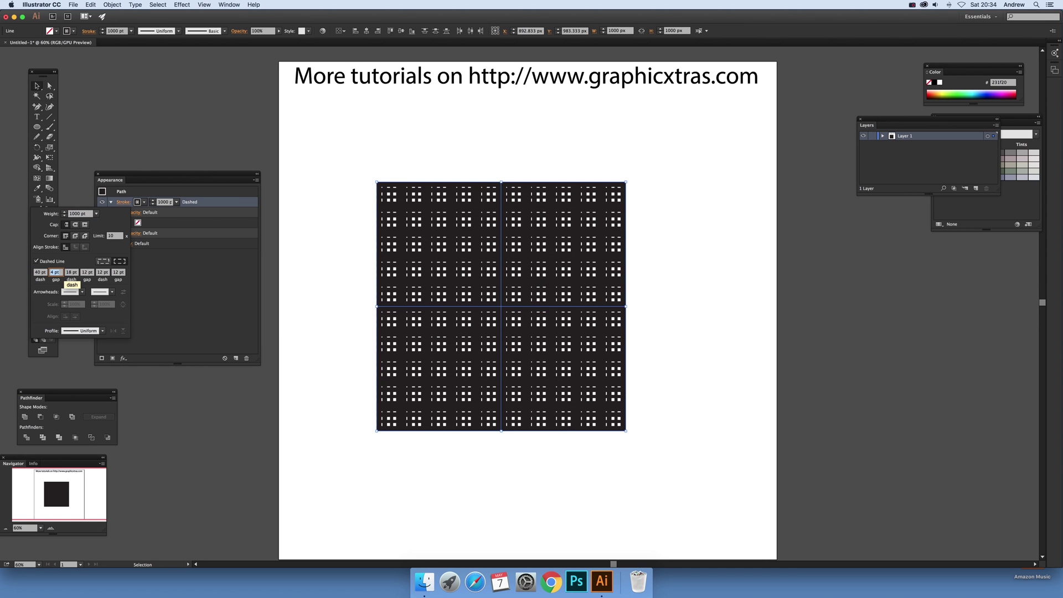
{"action": "type", "text": "5"}
{"action": "key", "text": "Tab"}
- Change the first dash, first gap, second dash and second gap all to 12 pt
{"action": "left_click", "coordinate": [37, 273]}
{"action": "type", "text": "12"}
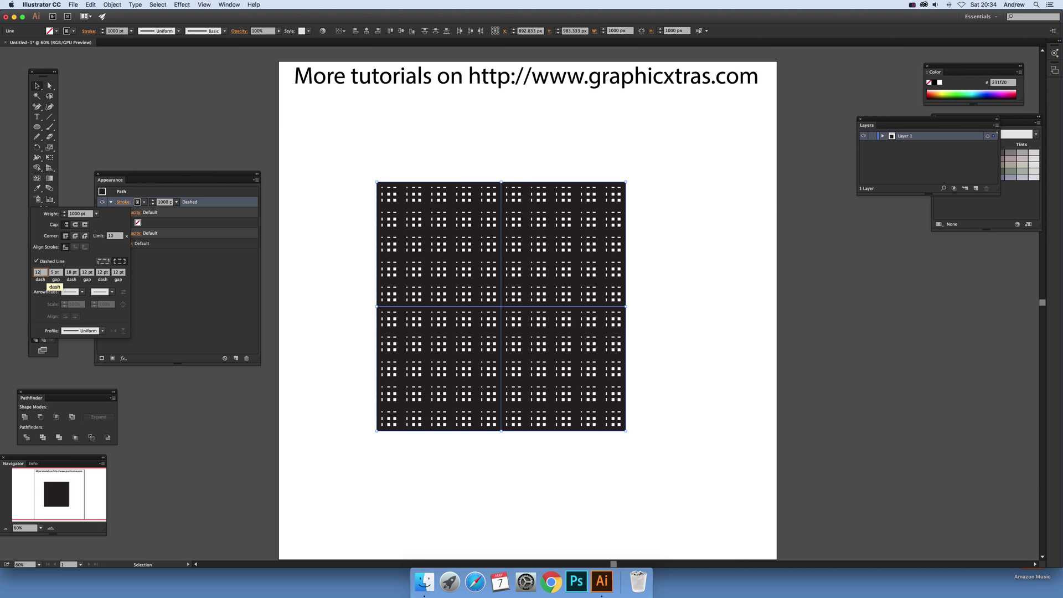
{"action": "key", "text": "Tab"}
{"action": "type", "text": "12"}
{"action": "key", "text": "Tab"}
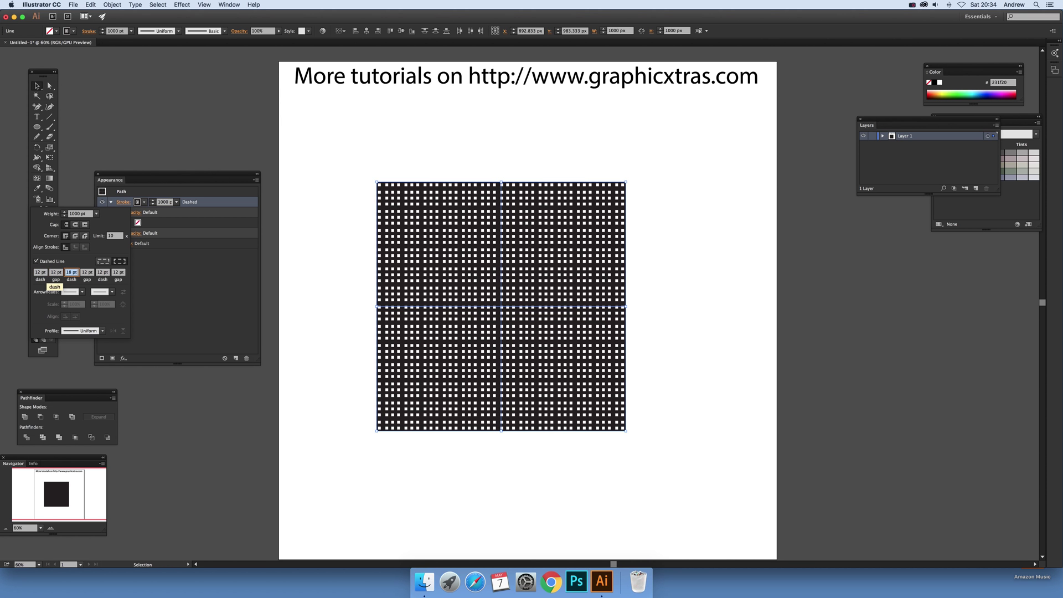
{"action": "type", "text": "12"}
{"action": "key", "text": "Tab"}
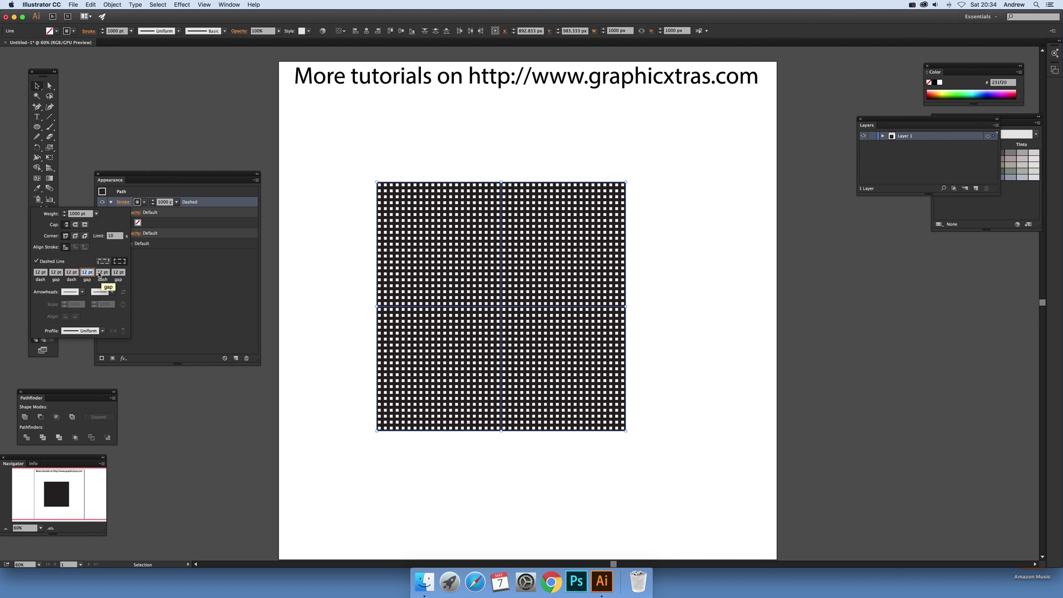
{"action": "type", "text": "5"}
{"action": "key", "text": "Tab"}
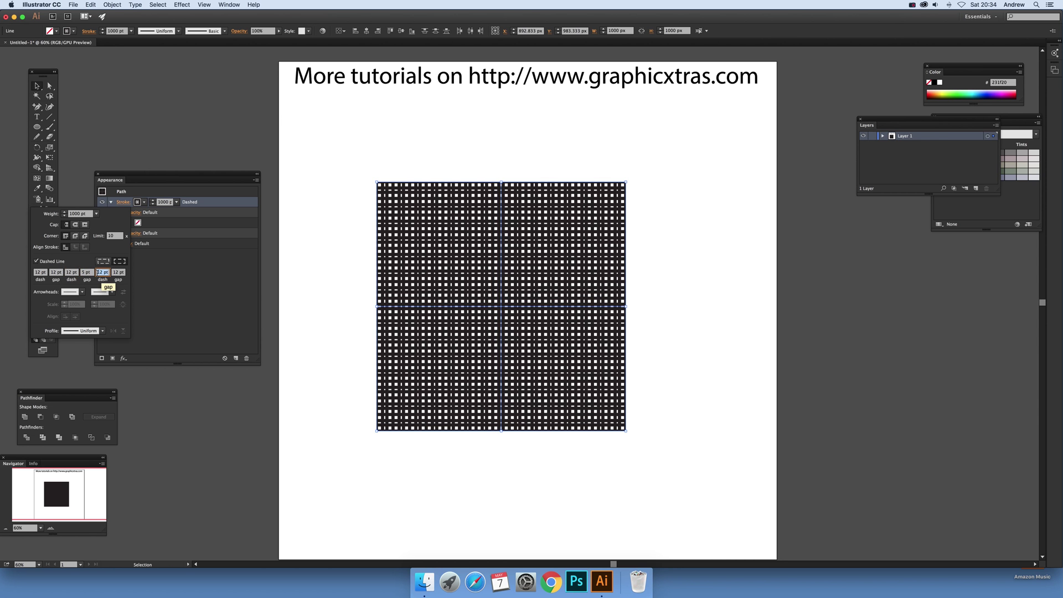
{"action": "left_click", "coordinate": [92, 272]}
{"action": "type", "text": "12"}
{"action": "key", "text": "Tab"}
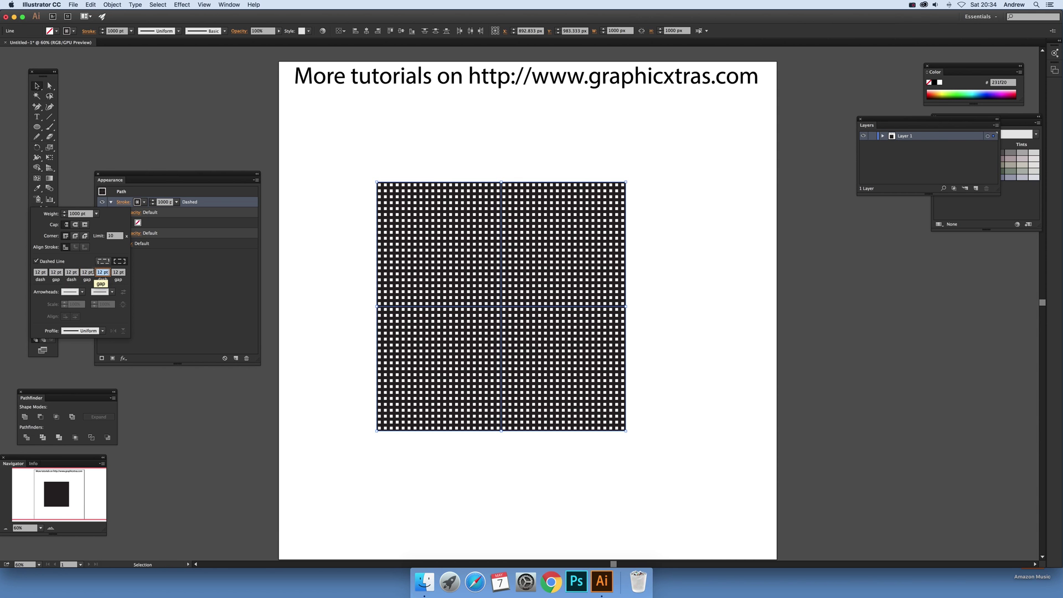
- Reselect the whole grid and expand its appearance into plain paths
{"action": "left_click", "coordinate": [37, 86]}
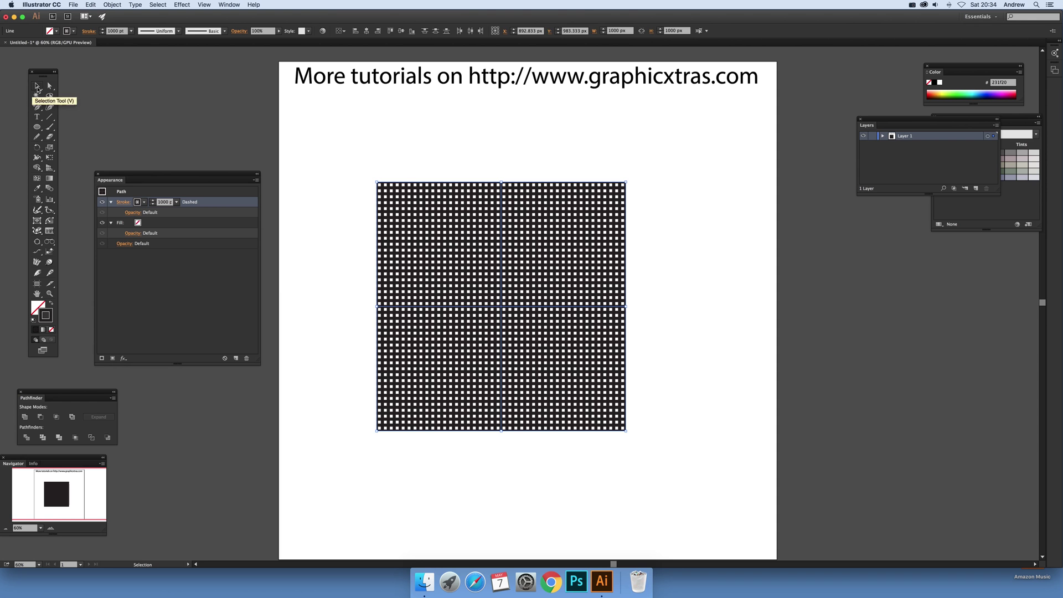
{"action": "left_click", "coordinate": [366, 146]}
{"action": "left_click_drag", "start_coordinate": [344, 163], "coordinate": [716, 461]}
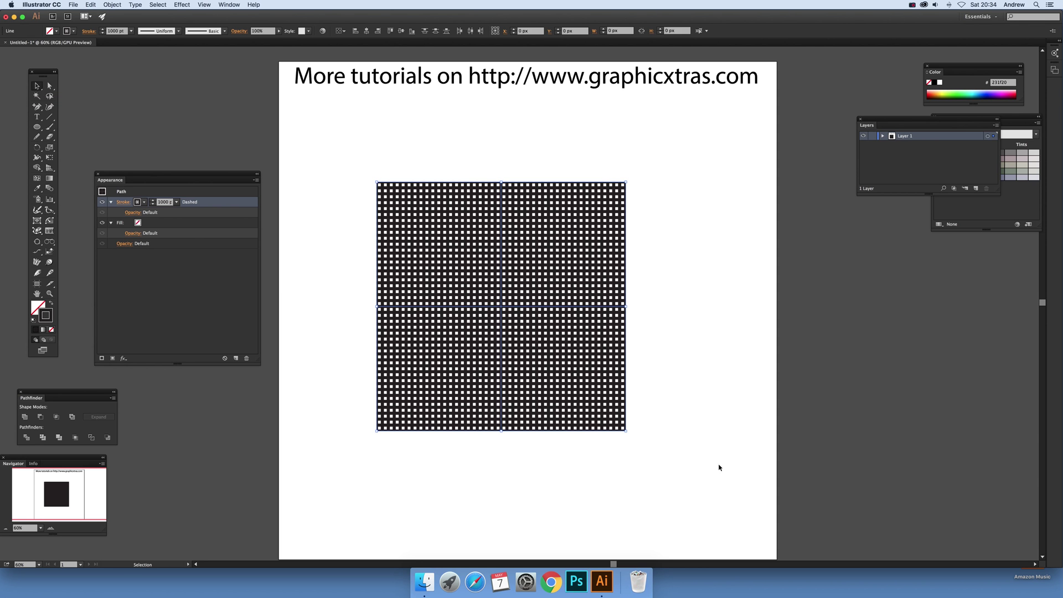
{"action": "left_click", "coordinate": [117, 6]}
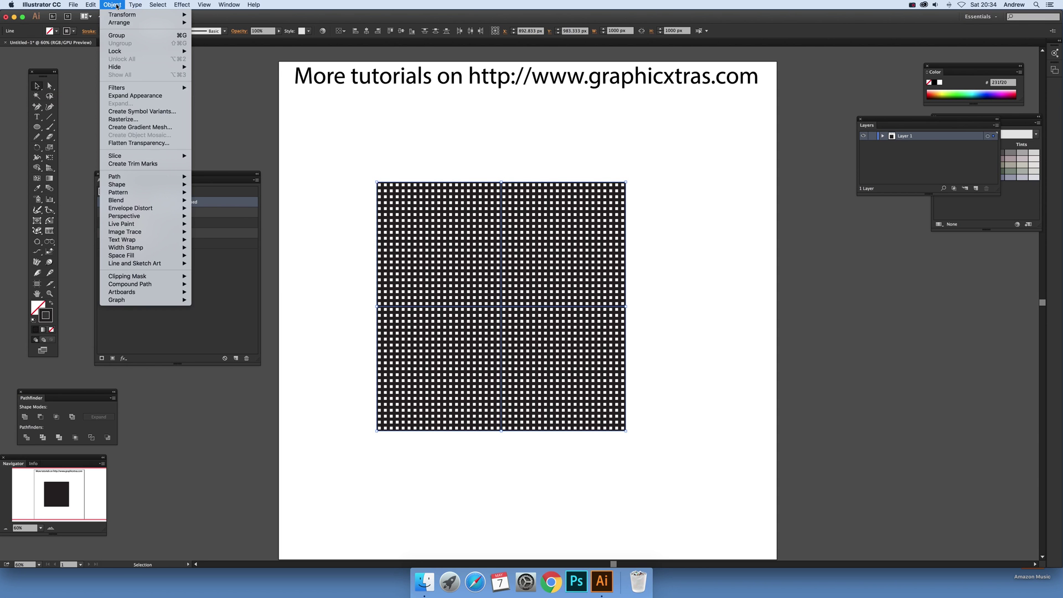
{"action": "left_click", "coordinate": [144, 96]}
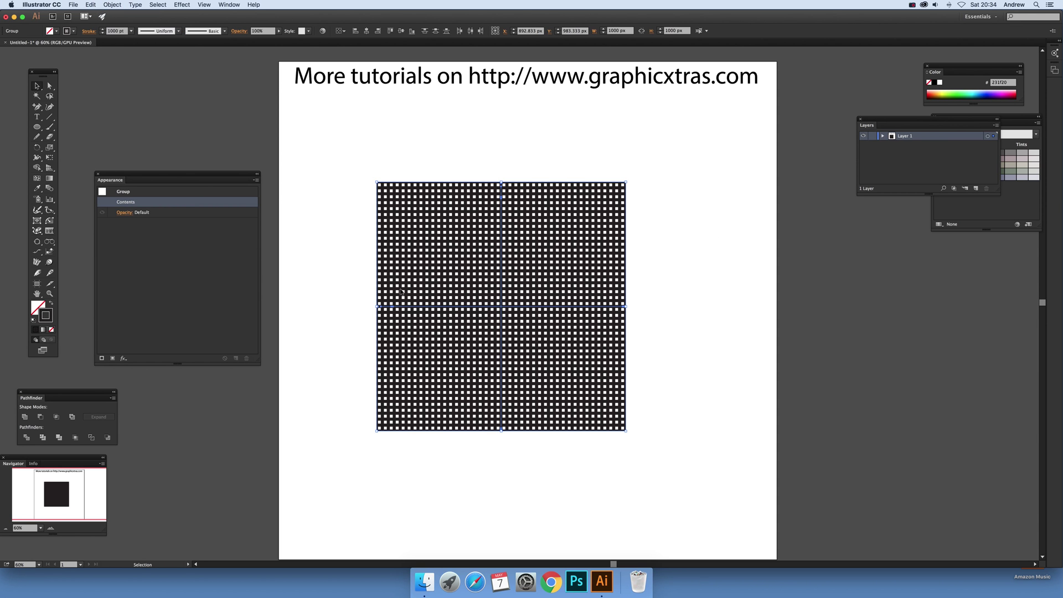
- Expand the grid's fill and stroke into outlined paths and select the result
{"action": "left_click", "coordinate": [113, 4]}
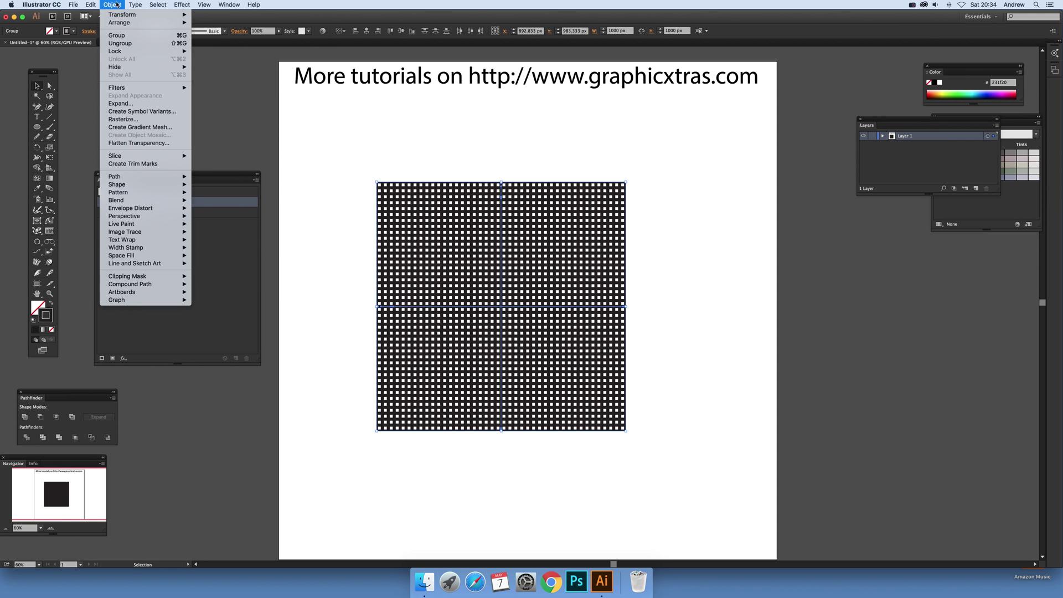
{"action": "left_click", "coordinate": [131, 104]}
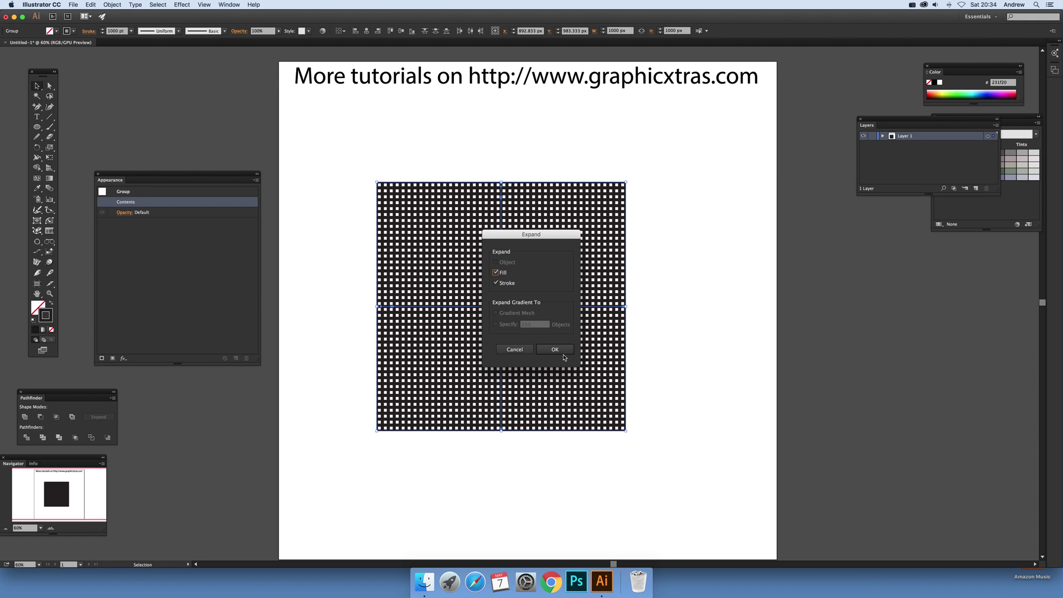
{"action": "left_click", "coordinate": [562, 355]}
{"action": "left_click_drag", "start_coordinate": [357, 164], "coordinate": [669, 468]}
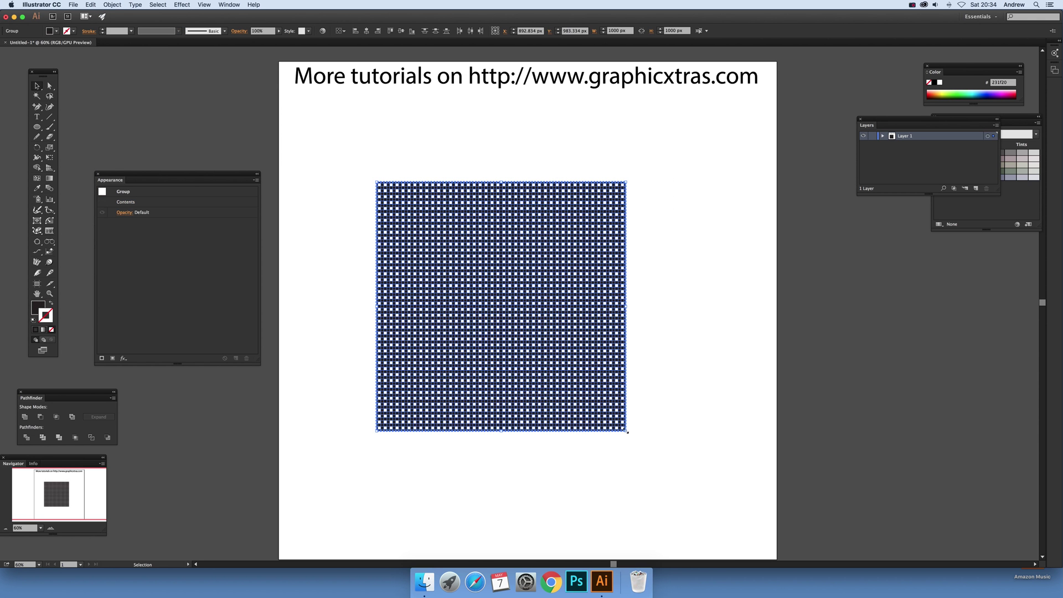
- Scale the grid up, Unite its squares in Pathfinder, and drag it up and left
{"action": "left_click_drag", "start_coordinate": [626, 431], "coordinate": [718, 522]}
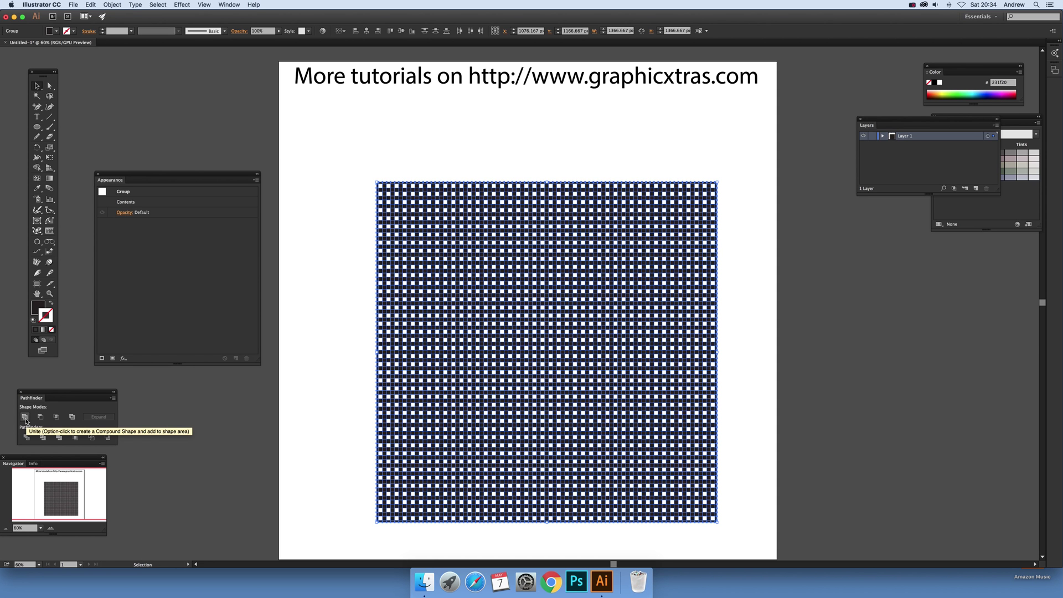
{"action": "left_click", "coordinate": [25, 417]}
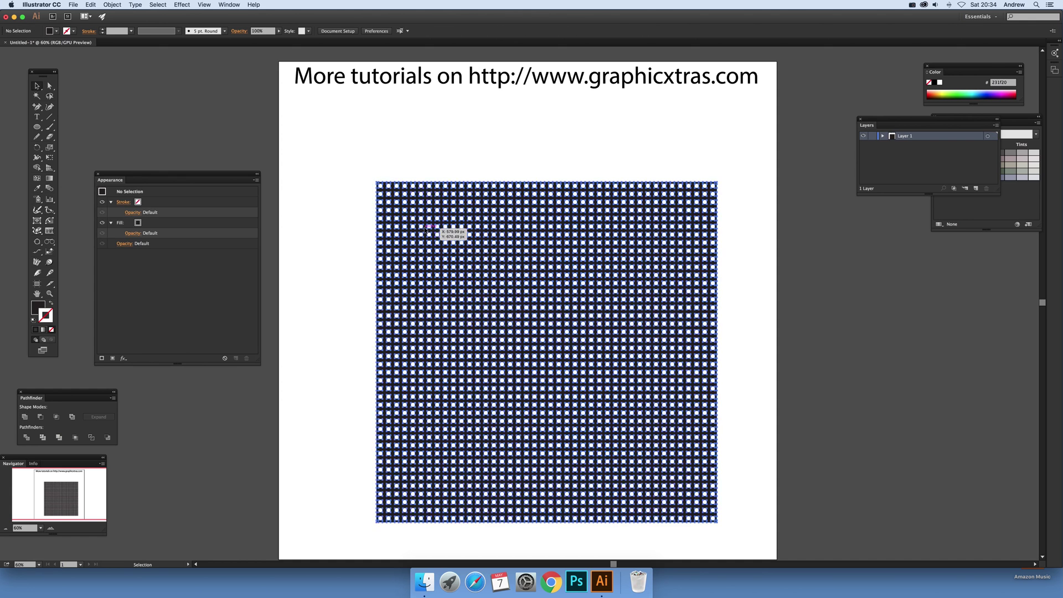
{"action": "left_click_drag", "start_coordinate": [435, 218], "coordinate": [405, 176]}
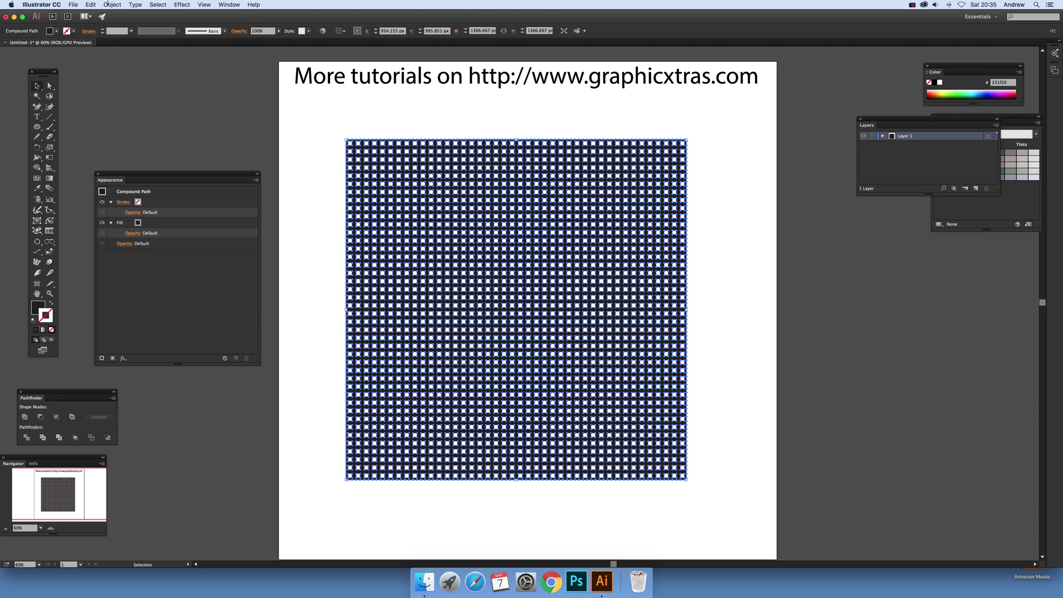
- Draw a circle over the grid and apply Envelope Distort > Make with Top Object to both
{"action": "left_click", "coordinate": [37, 126]}
{"action": "left_click_drag", "start_coordinate": [359, 165], "coordinate": [656, 403]}
{"action": "left_click", "coordinate": [37, 86]}
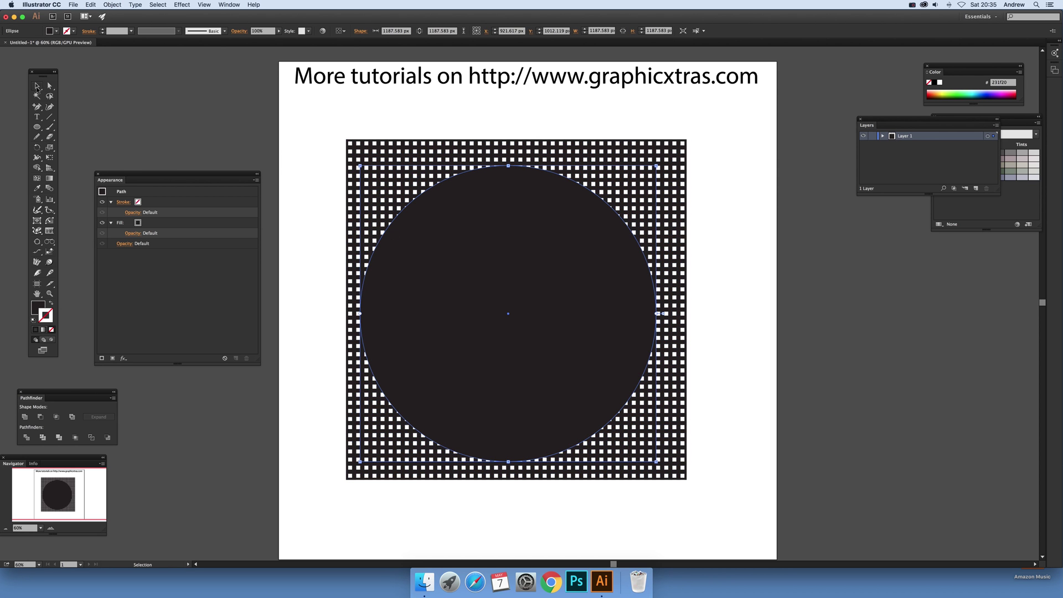
{"action": "left_click_drag", "start_coordinate": [343, 114], "coordinate": [609, 308]}
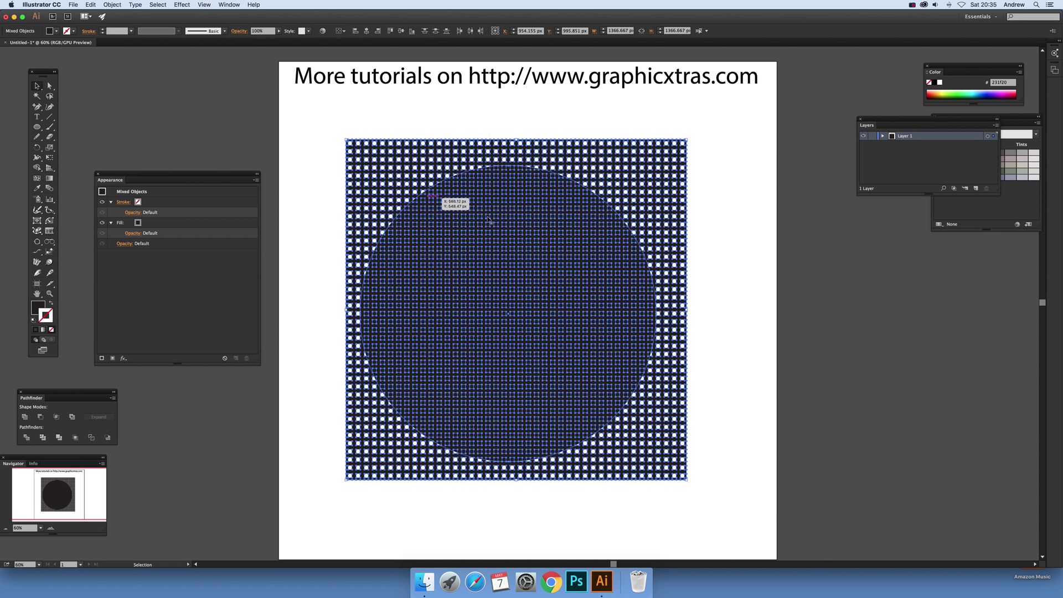
{"action": "left_click", "coordinate": [113, 4]}
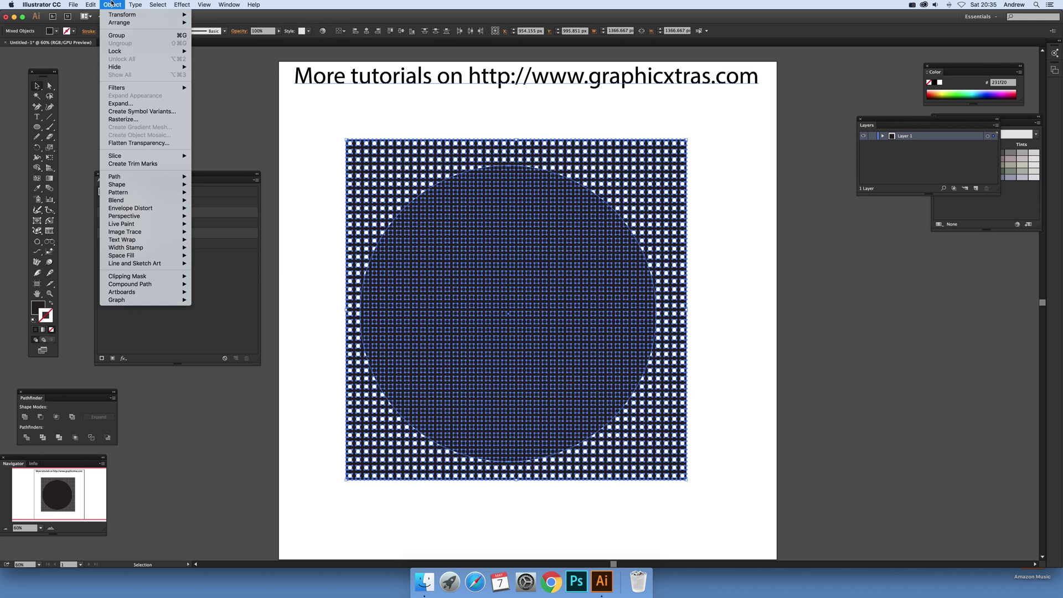
{"action": "mouse_move", "coordinate": [144, 208]}
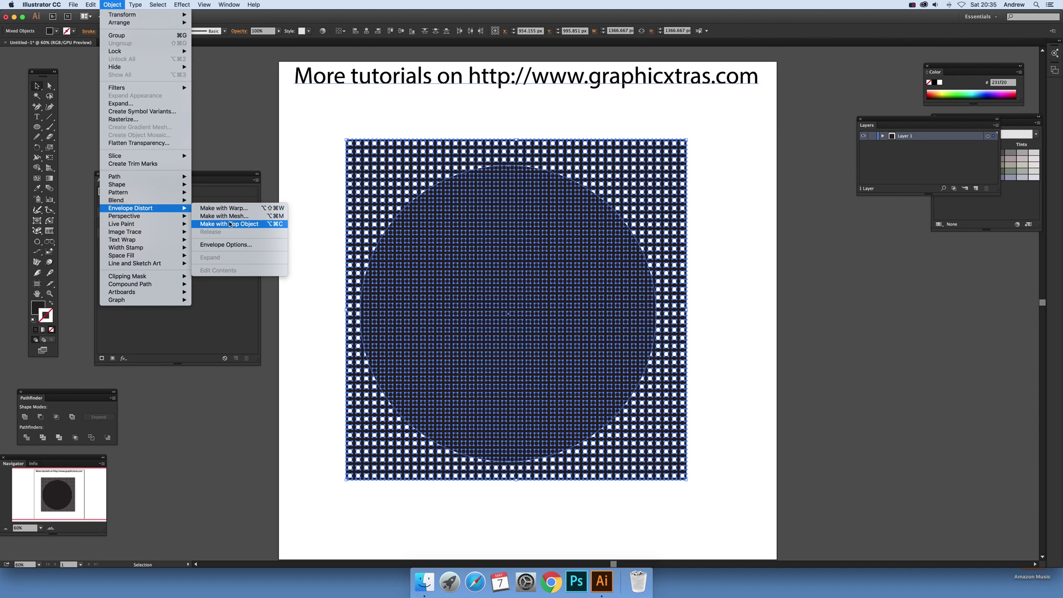
{"action": "left_click", "coordinate": [229, 224]}
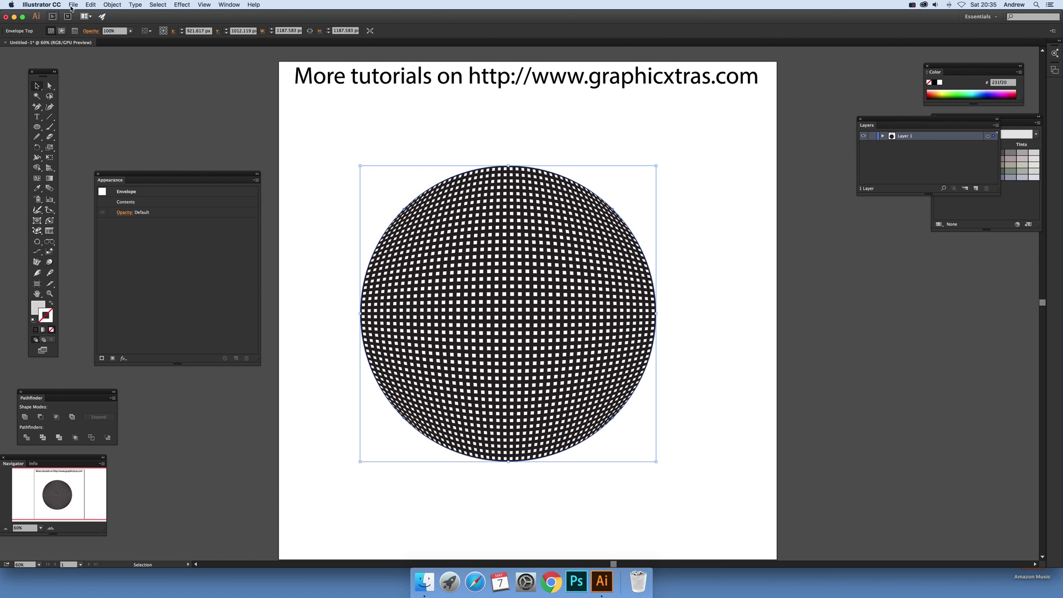
- Expand the circular envelope with Object > Expand and reselect the resulting sphere group
{"action": "left_click", "coordinate": [110, 4]}
{"action": "left_click", "coordinate": [119, 102]}
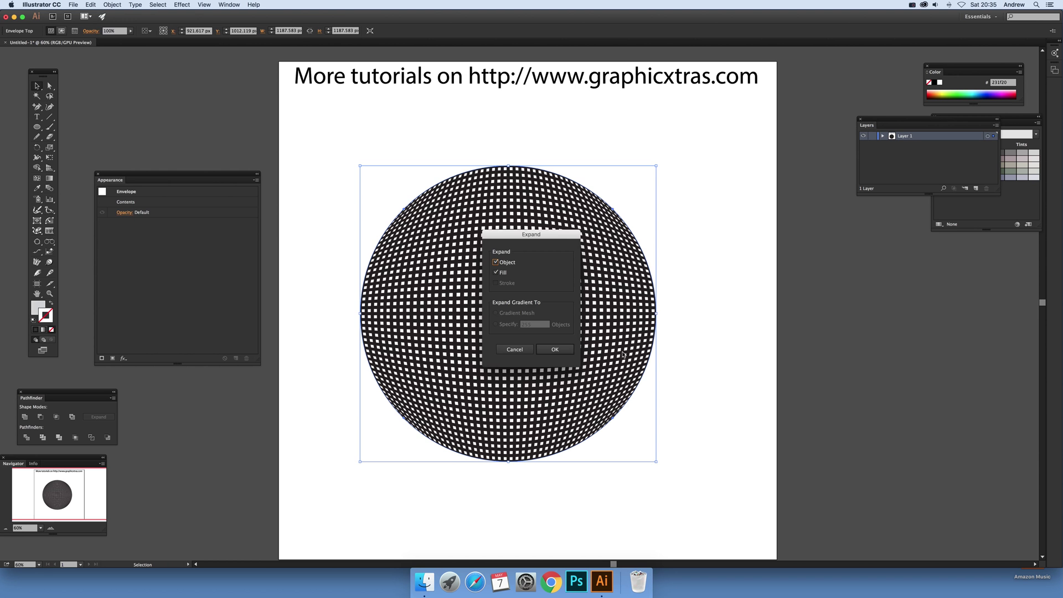
{"action": "left_click", "coordinate": [554, 350]}
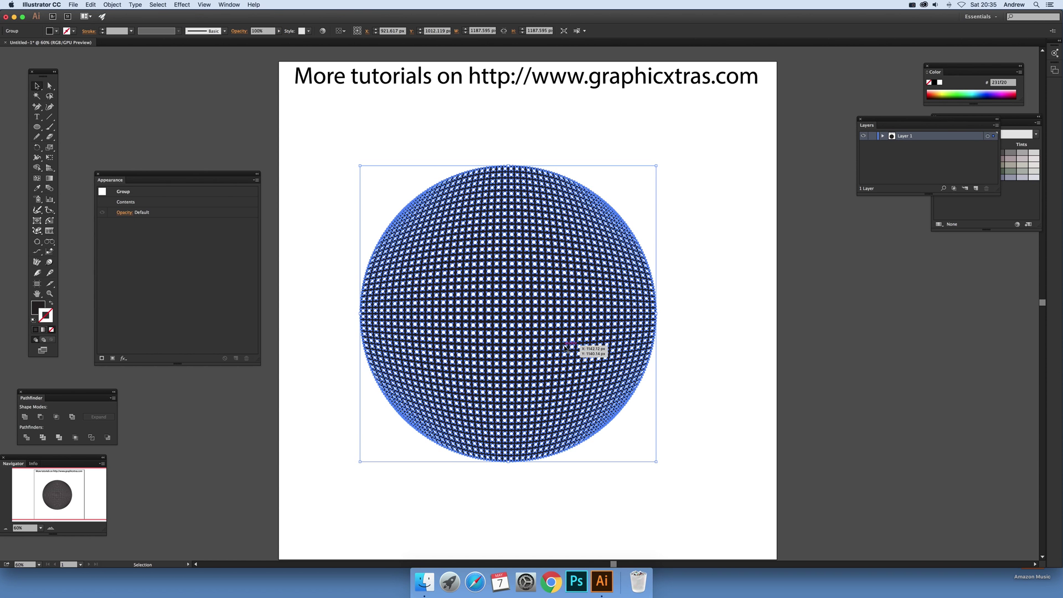
{"action": "left_click", "coordinate": [467, 134]}
{"action": "left_click", "coordinate": [515, 193]}
{"action": "left_click", "coordinate": [116, 5]}
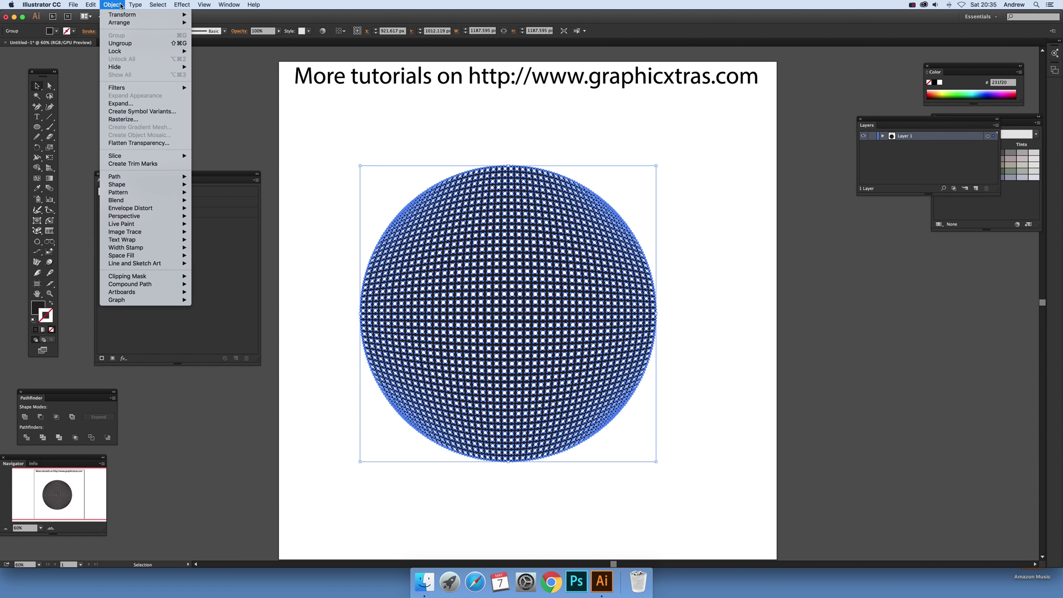
- Try an arc warp on the sphere with Make with Warp, then cancel it
{"action": "mouse_move", "coordinate": [146, 208]}
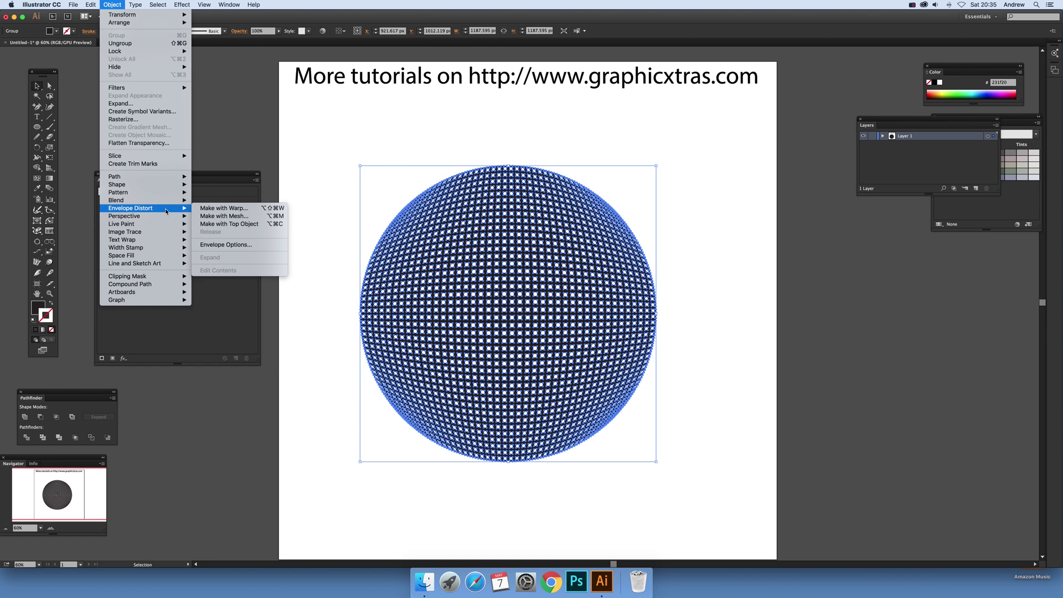
{"action": "left_click", "coordinate": [225, 209]}
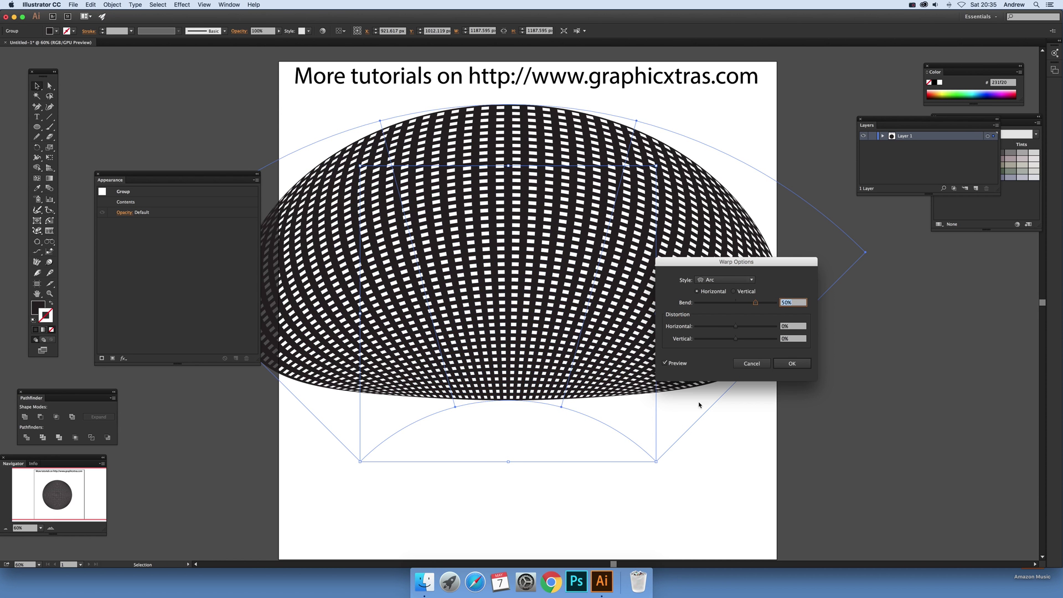
{"action": "left_click", "coordinate": [751, 363]}
- Apply a 4-row by 4-column envelope mesh to the sphere for direct point editing
{"action": "left_click", "coordinate": [107, 5]}
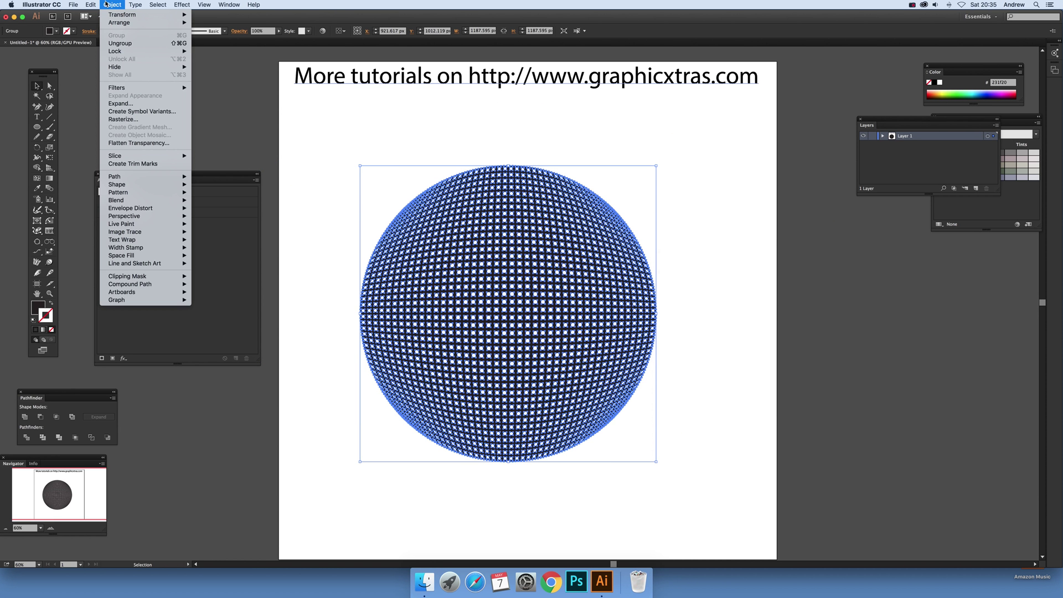
{"action": "mouse_move", "coordinate": [145, 208]}
{"action": "left_click", "coordinate": [206, 216]}
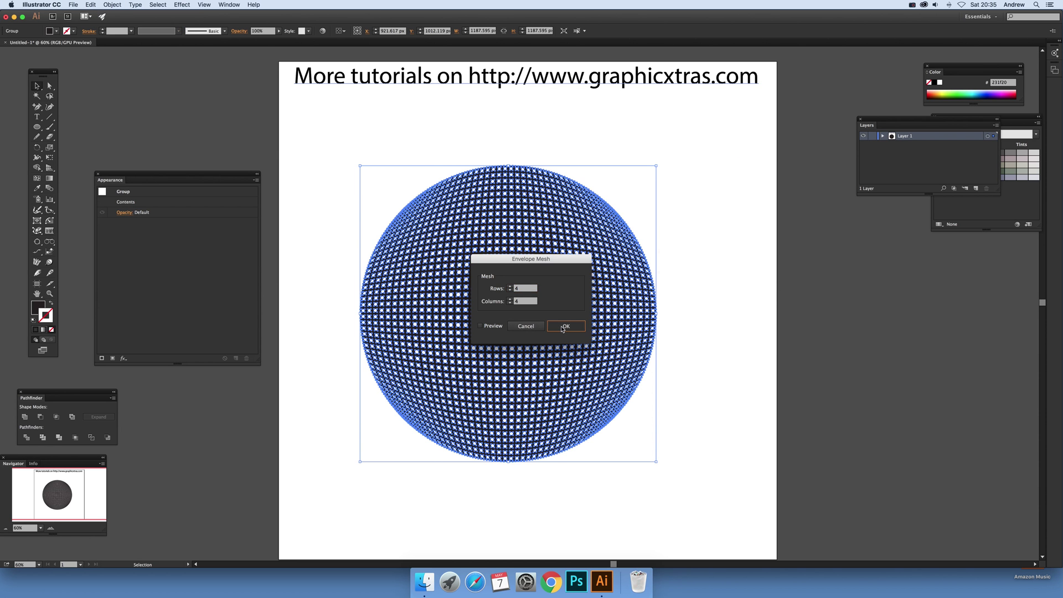
{"action": "left_click", "coordinate": [562, 327]}
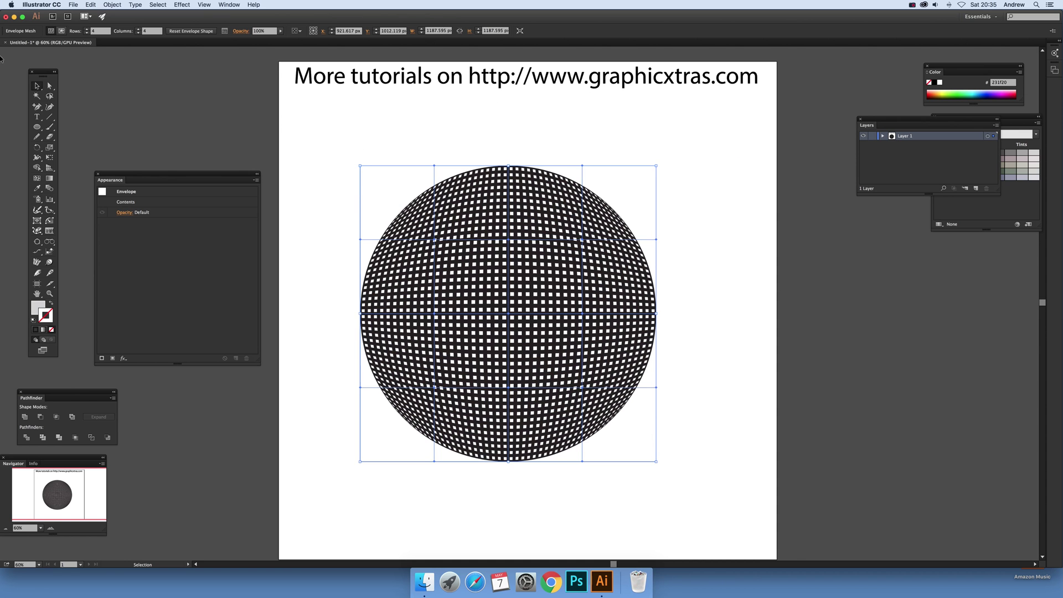
{"action": "left_click", "coordinate": [50, 85]}
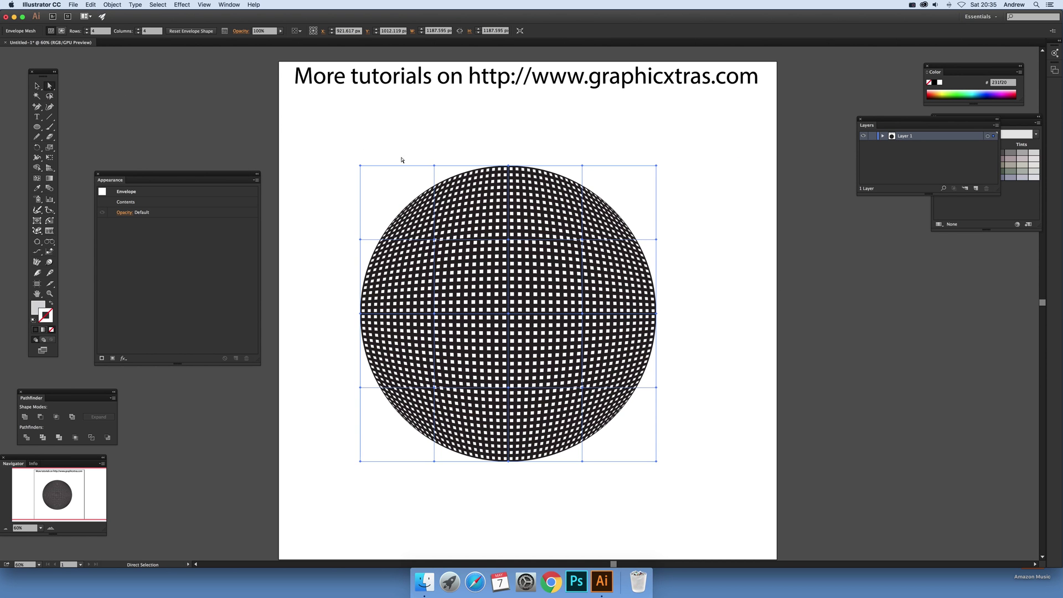
- Drag mesh points to pull the top outward, dent the right side, and stretch the bottom down
{"action": "left_click", "coordinate": [435, 239]}
{"action": "left_click_drag", "start_coordinate": [435, 239], "coordinate": [413, 216]}
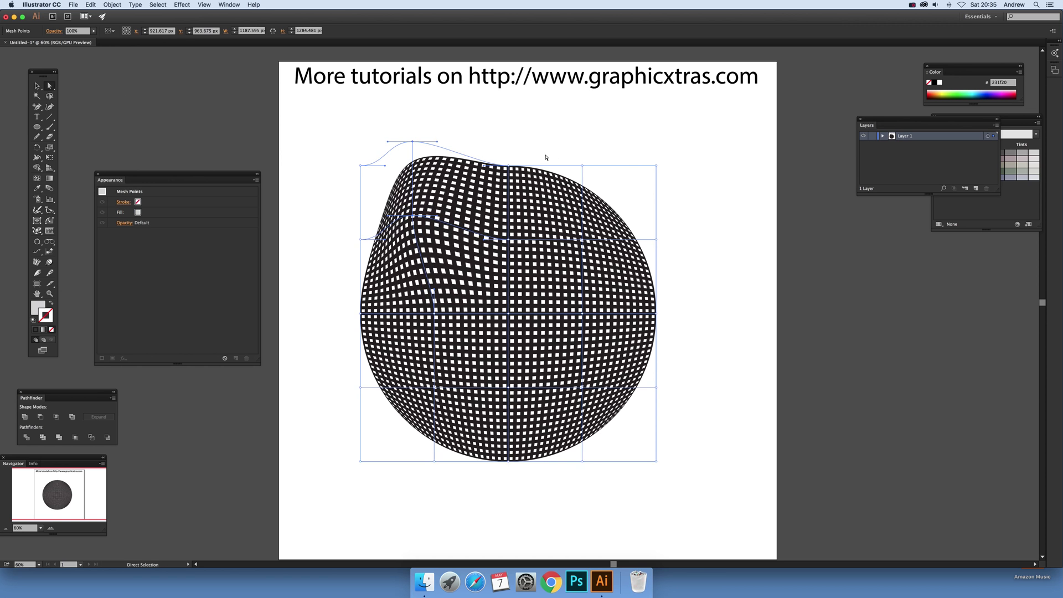
{"action": "left_click_drag", "start_coordinate": [508, 165], "coordinate": [536, 123]}
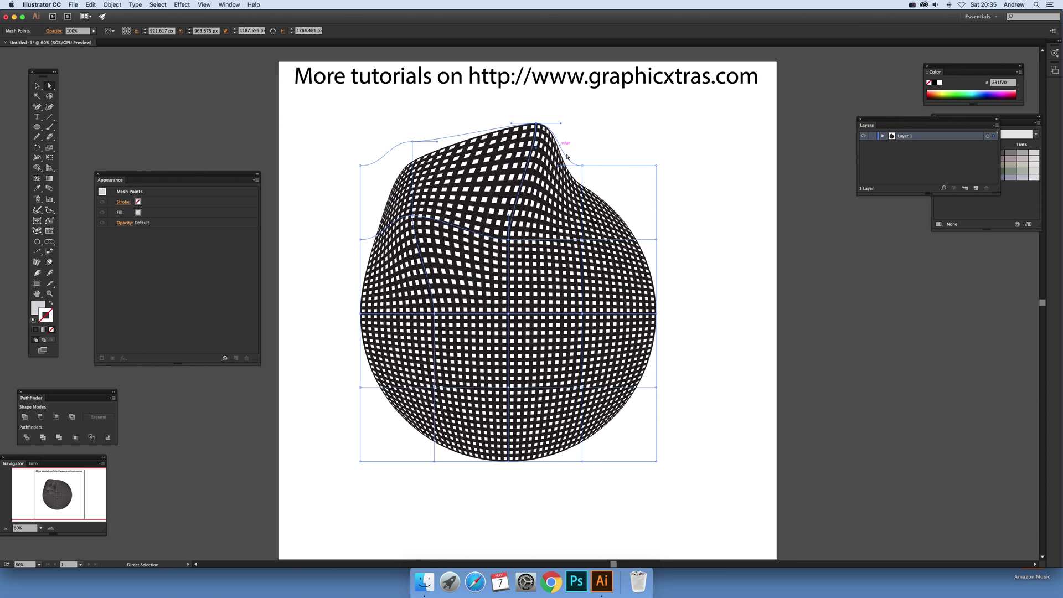
{"action": "left_click_drag", "start_coordinate": [577, 171], "coordinate": [725, 156]}
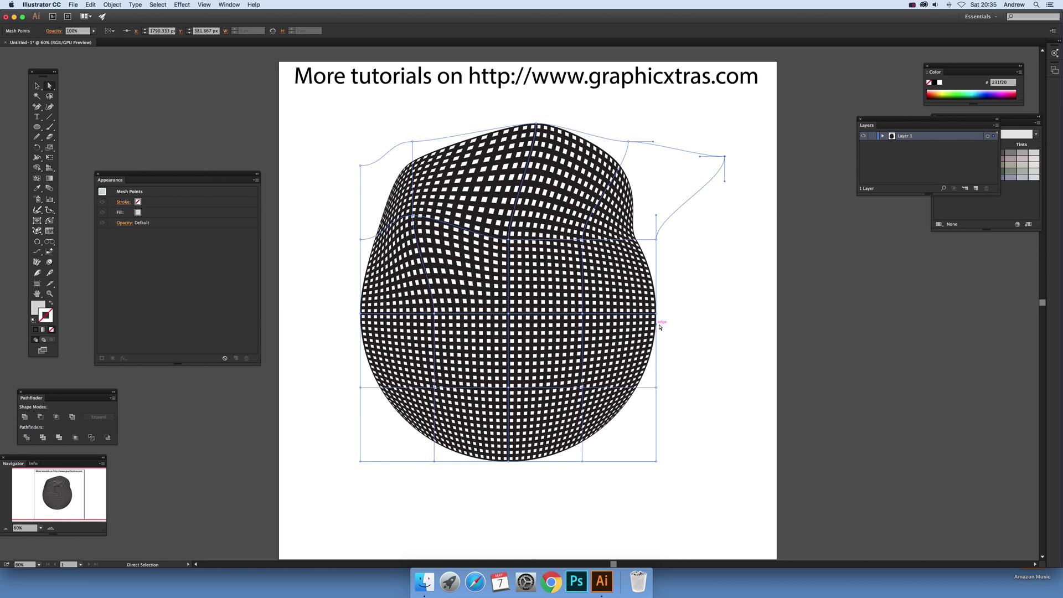
{"action": "left_click_drag", "start_coordinate": [645, 321], "coordinate": [636, 320]}
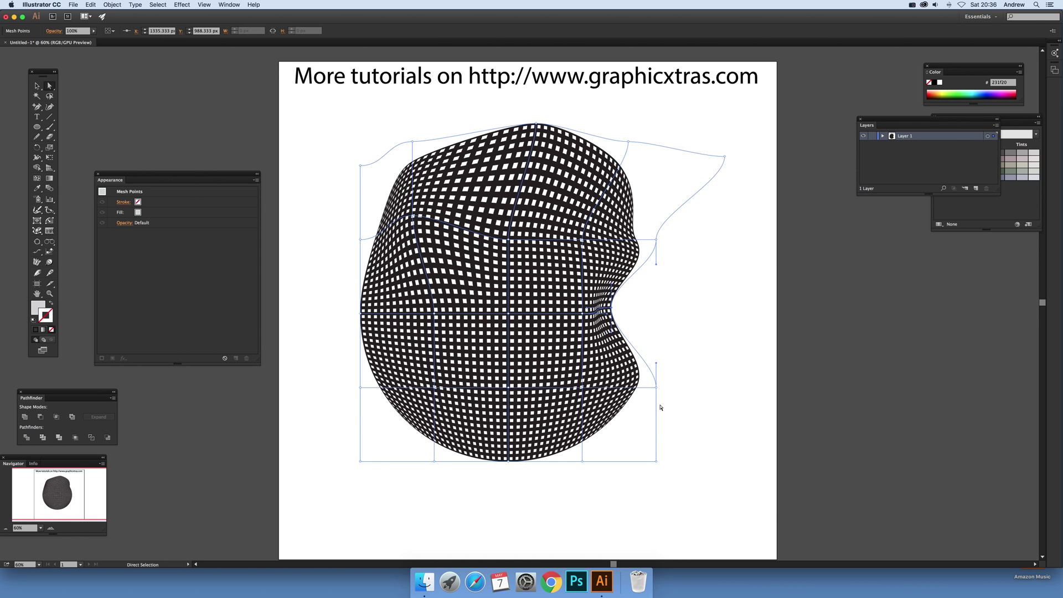
{"action": "left_click_drag", "start_coordinate": [678, 471], "coordinate": [732, 502]}
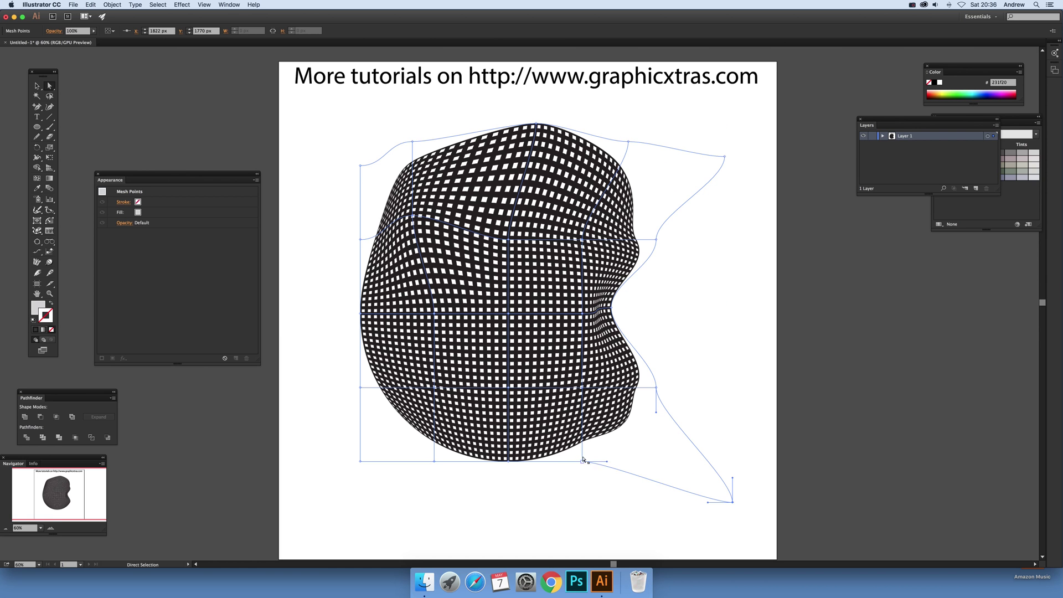
{"action": "left_click_drag", "start_coordinate": [582, 460], "coordinate": [585, 497]}
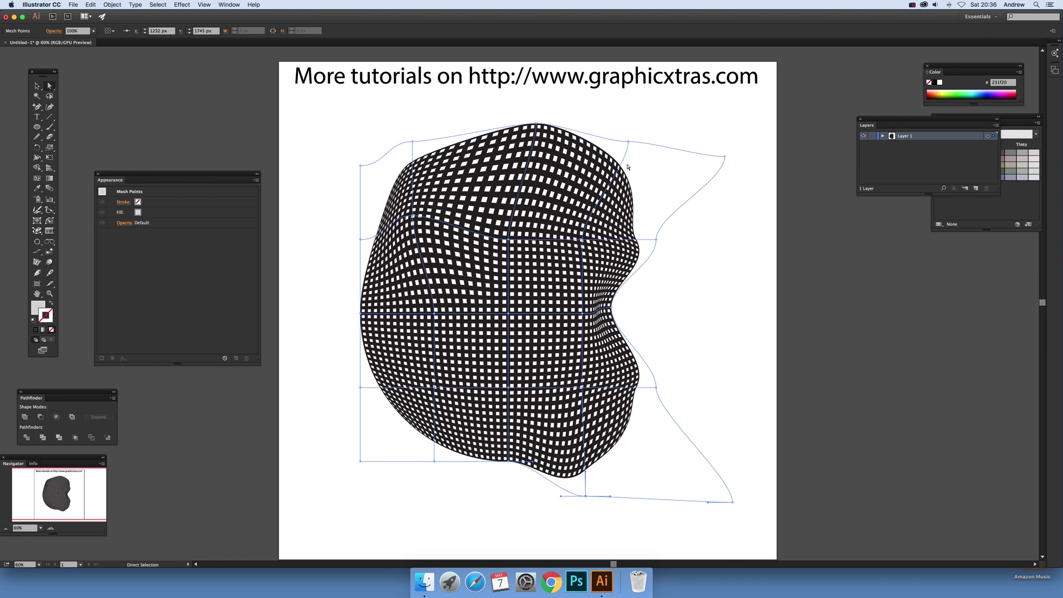